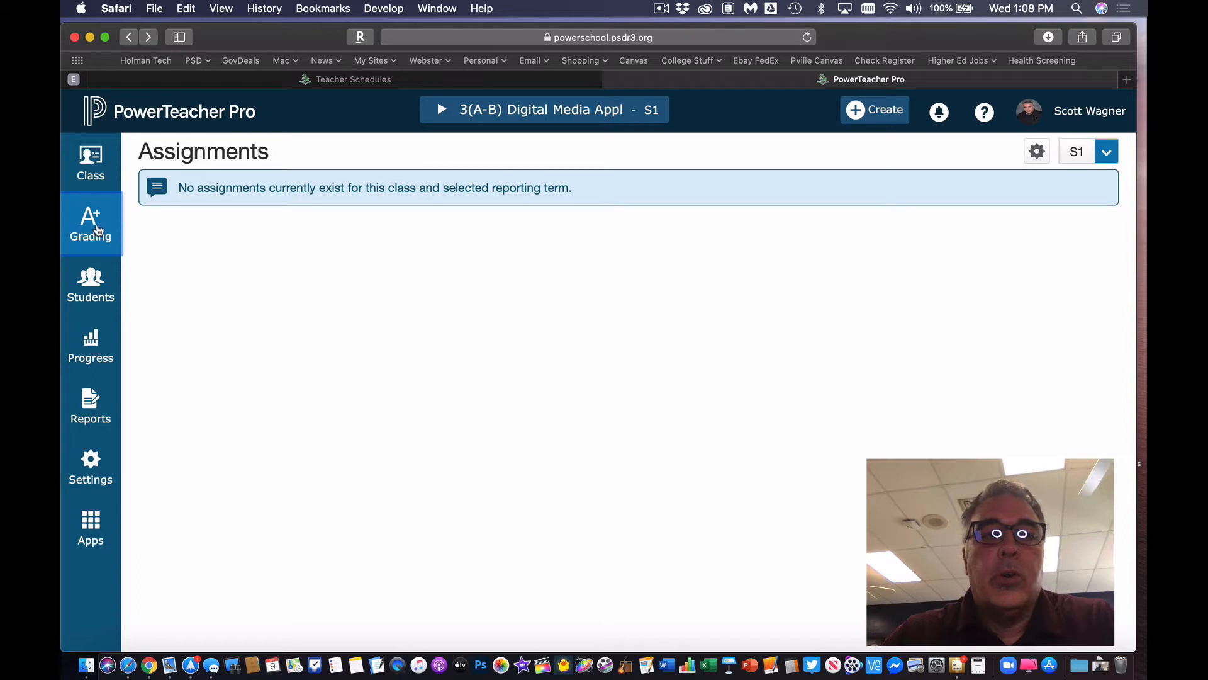
Step: Open the grading categories and set the Classwork category's default Publish Assignment option to Immediately
{"action": "left_click", "coordinate": [94, 226]}
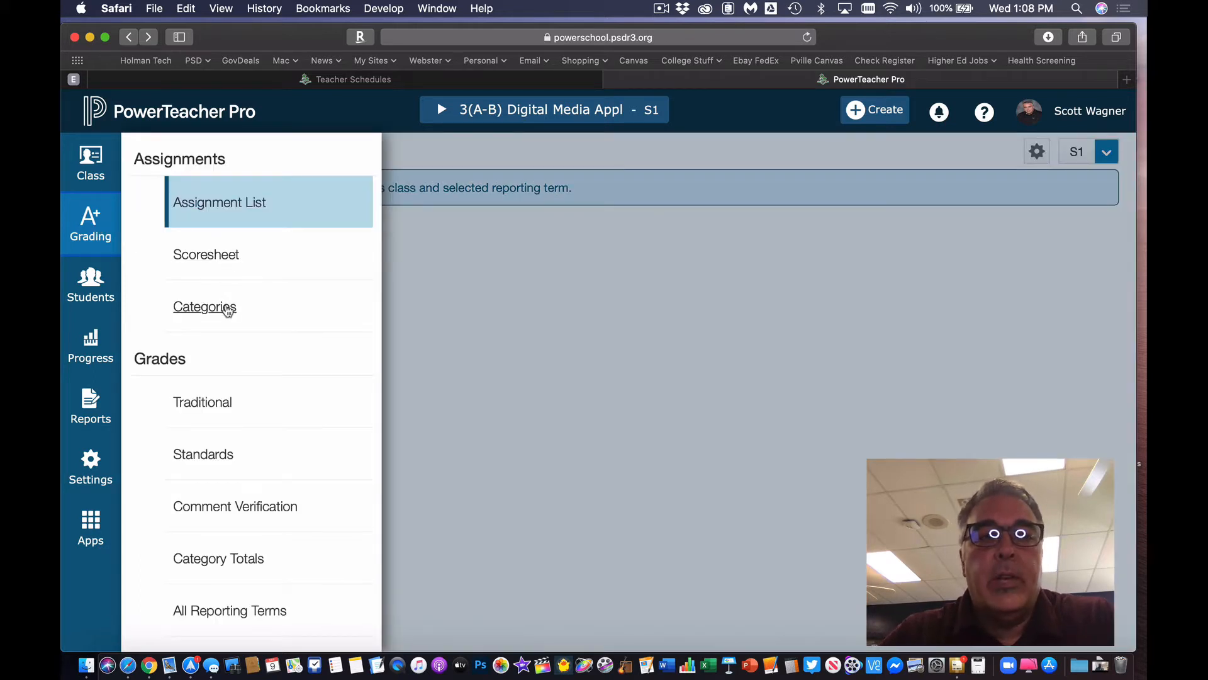
{"action": "left_click", "coordinate": [199, 307]}
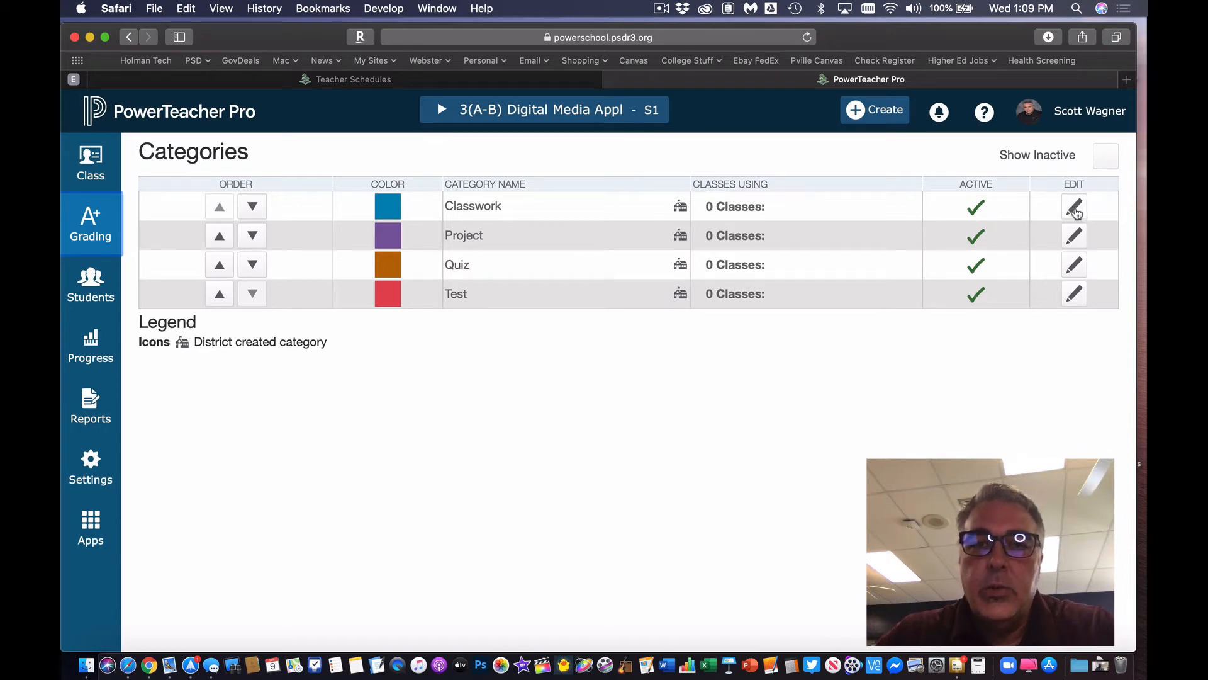
{"action": "left_click", "coordinate": [1076, 213]}
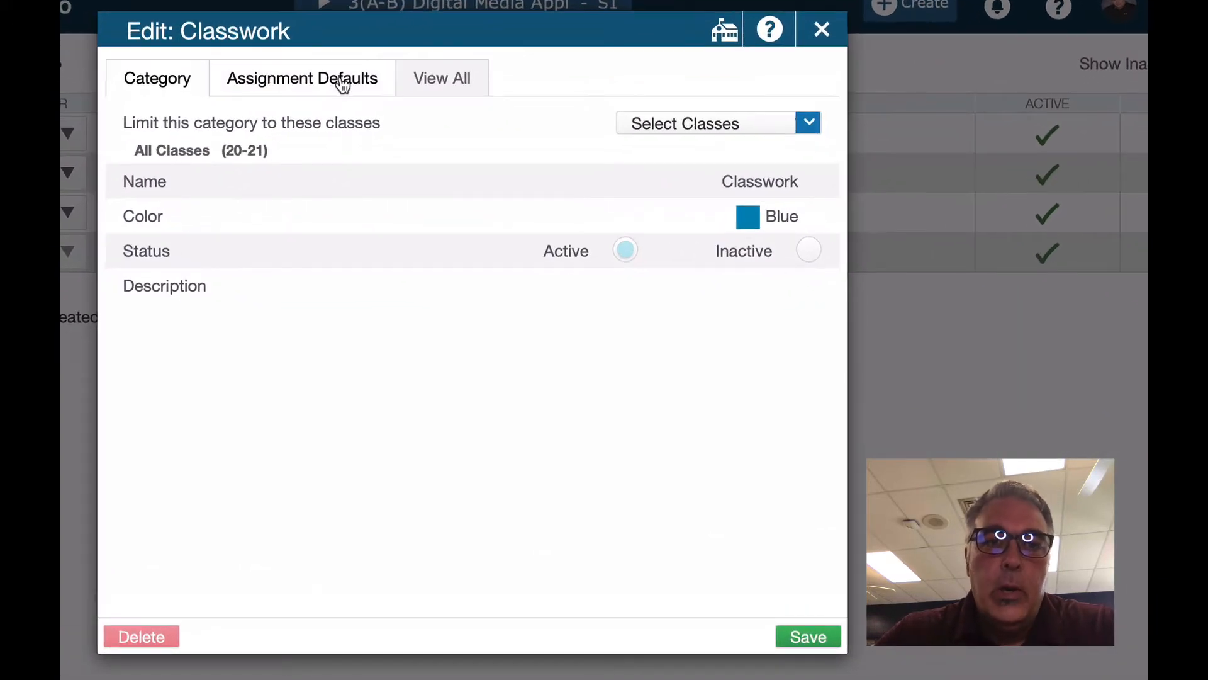
{"action": "left_click", "coordinate": [444, 167]}
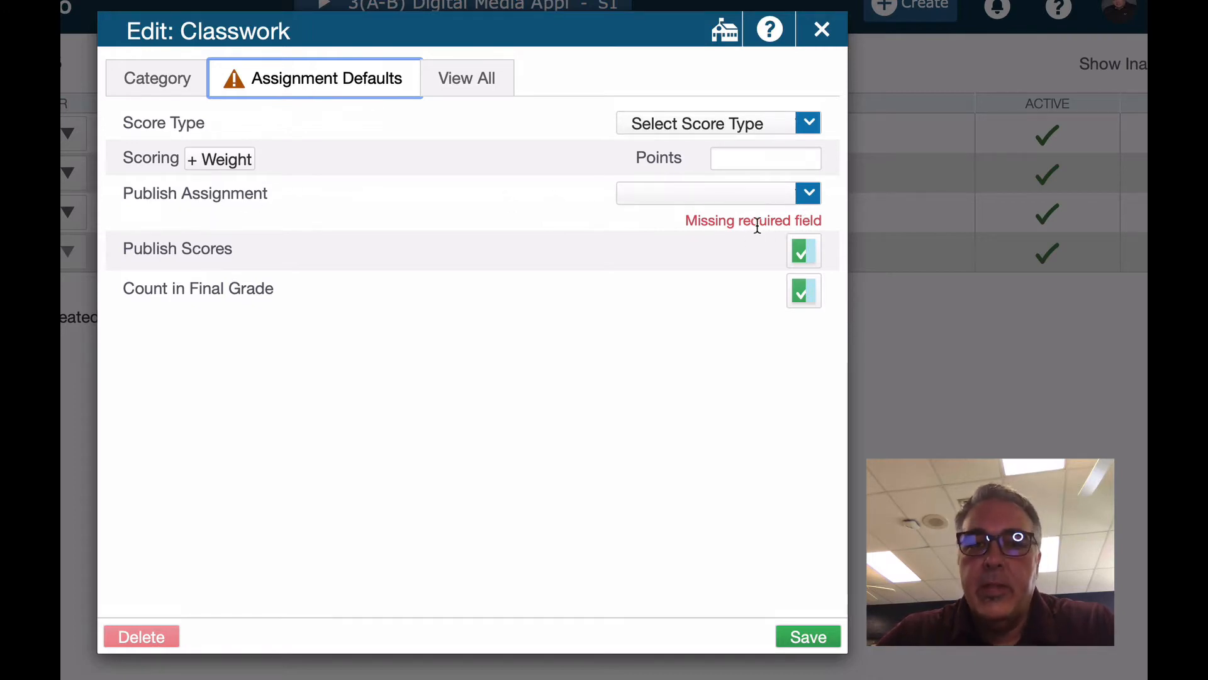
{"action": "left_click", "coordinate": [809, 195]}
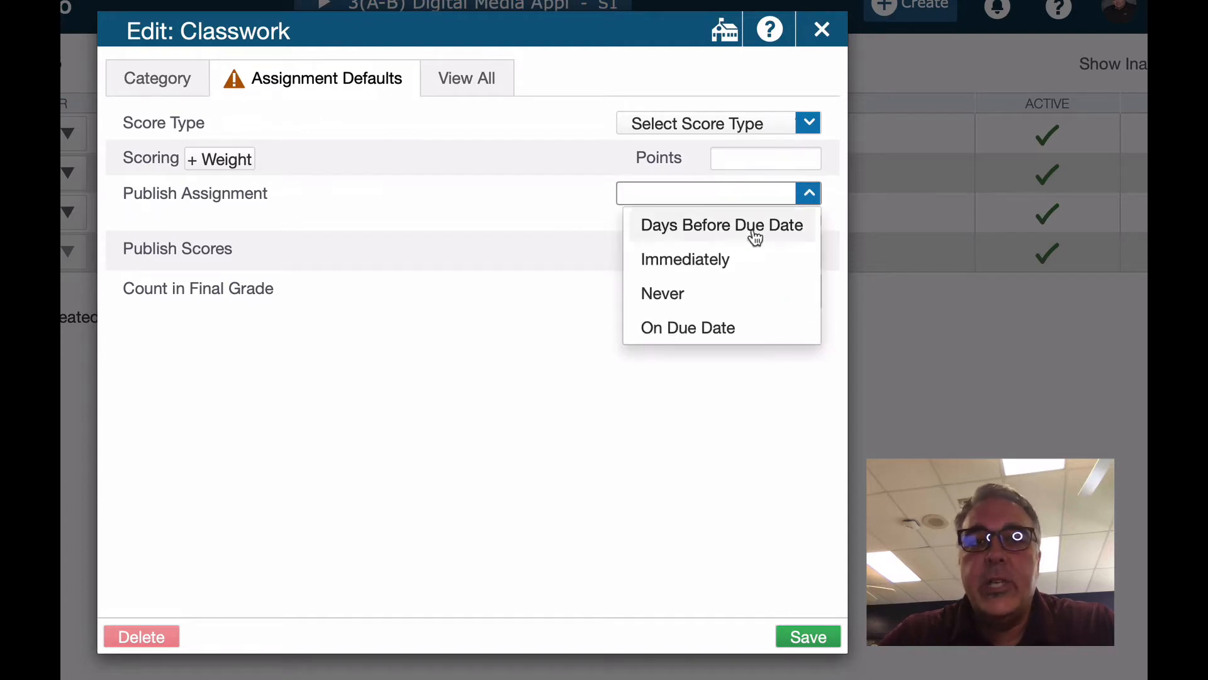
{"action": "left_click", "coordinate": [751, 268]}
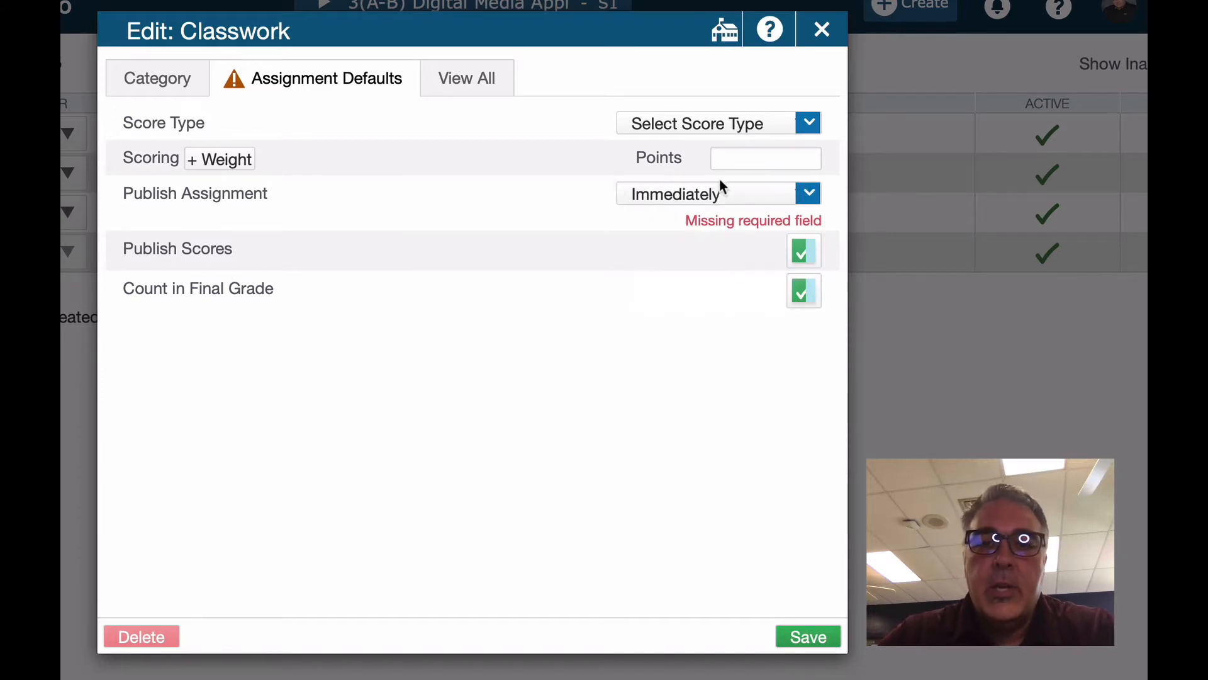
Step: Set the Classwork category's status to Inactive, save it, and check it by briefly showing the inactive categories
{"action": "left_click", "coordinate": [168, 79]}
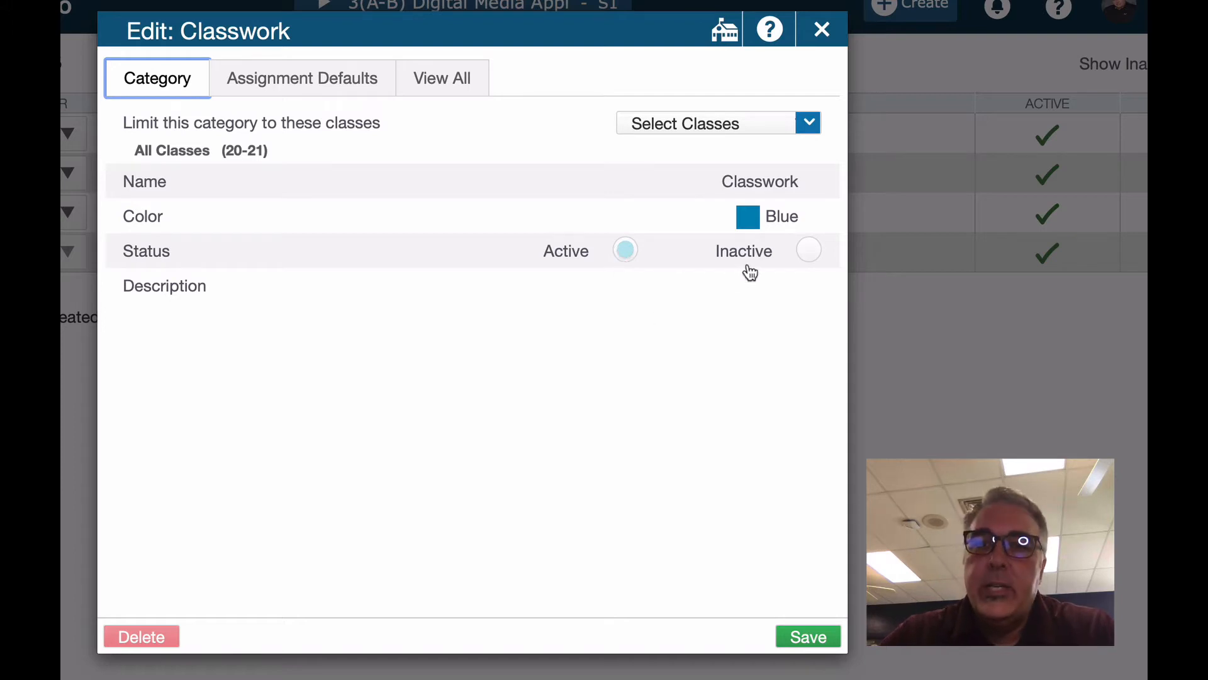
{"action": "left_click", "coordinate": [806, 253]}
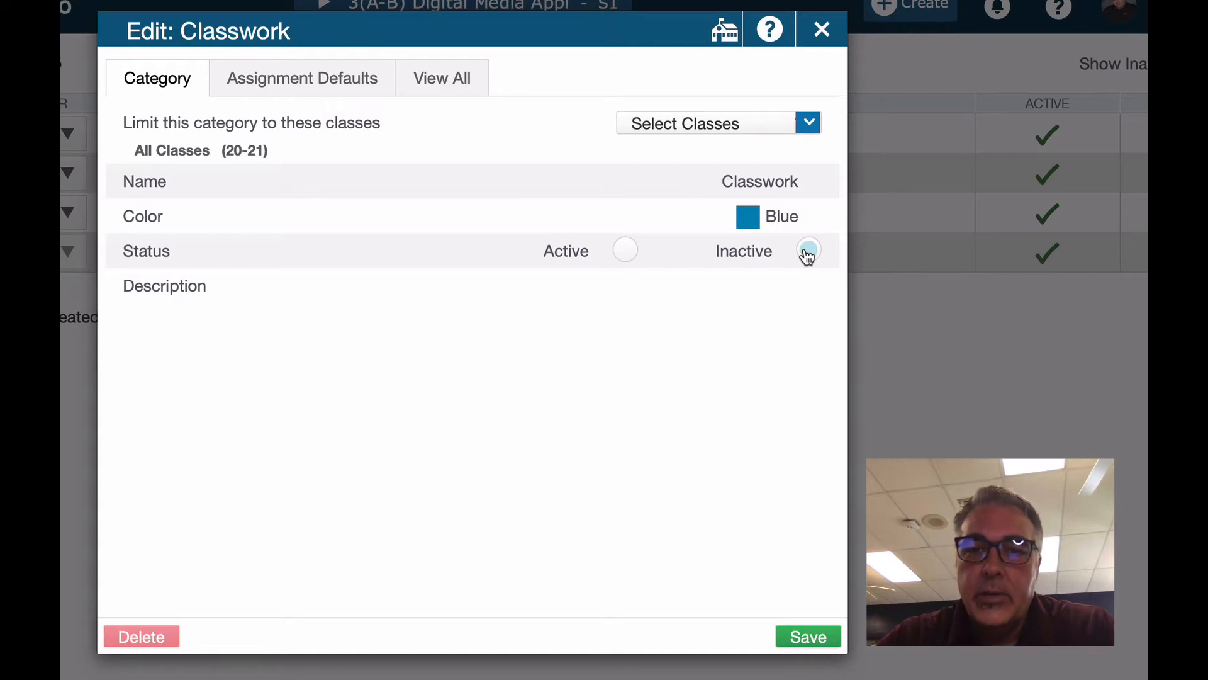
{"action": "left_click", "coordinate": [806, 637]}
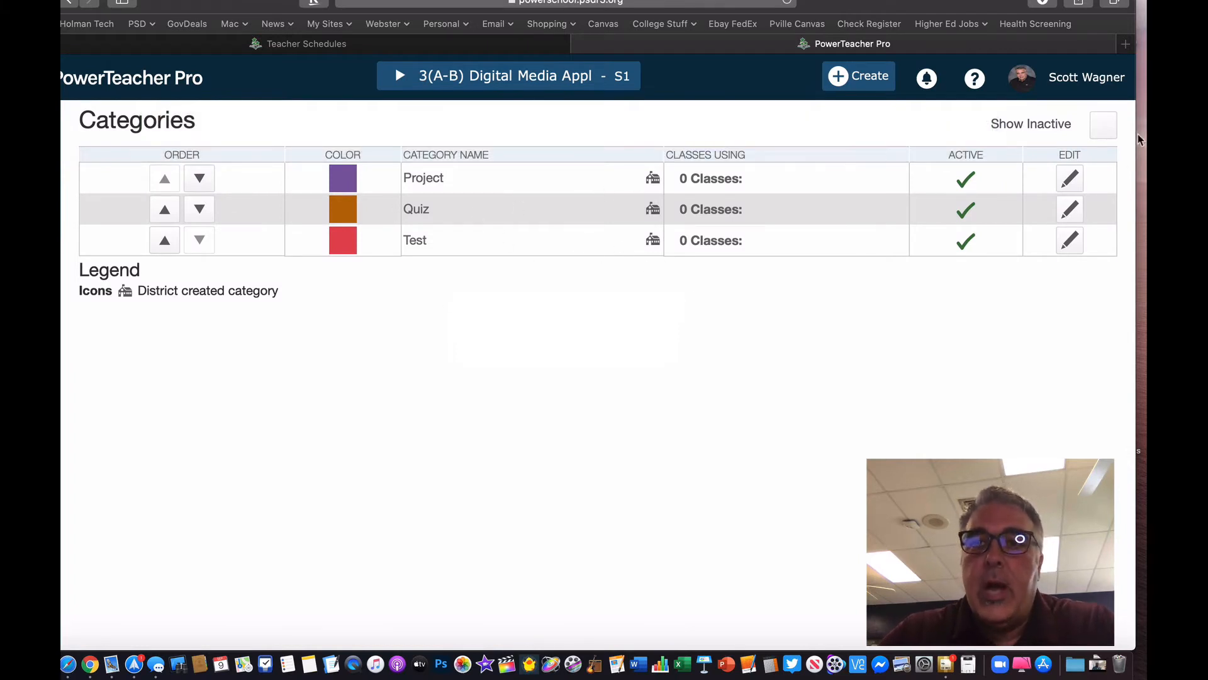
{"action": "left_click", "coordinate": [1102, 129]}
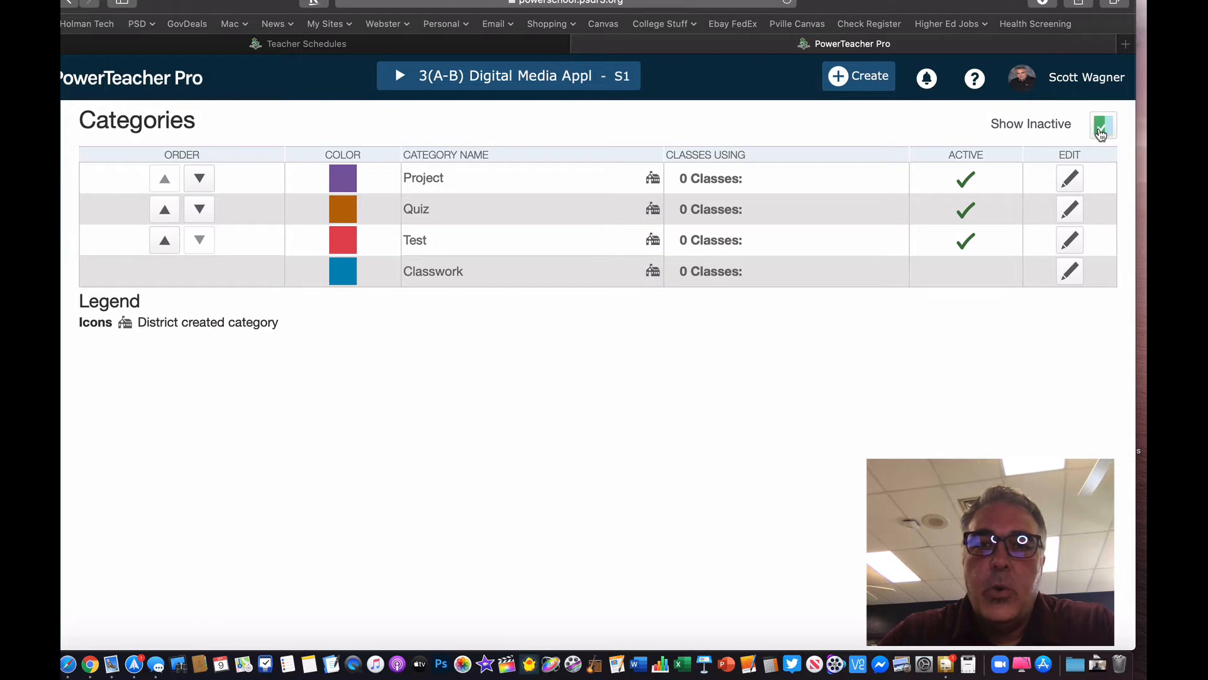
{"action": "left_click", "coordinate": [1100, 132]}
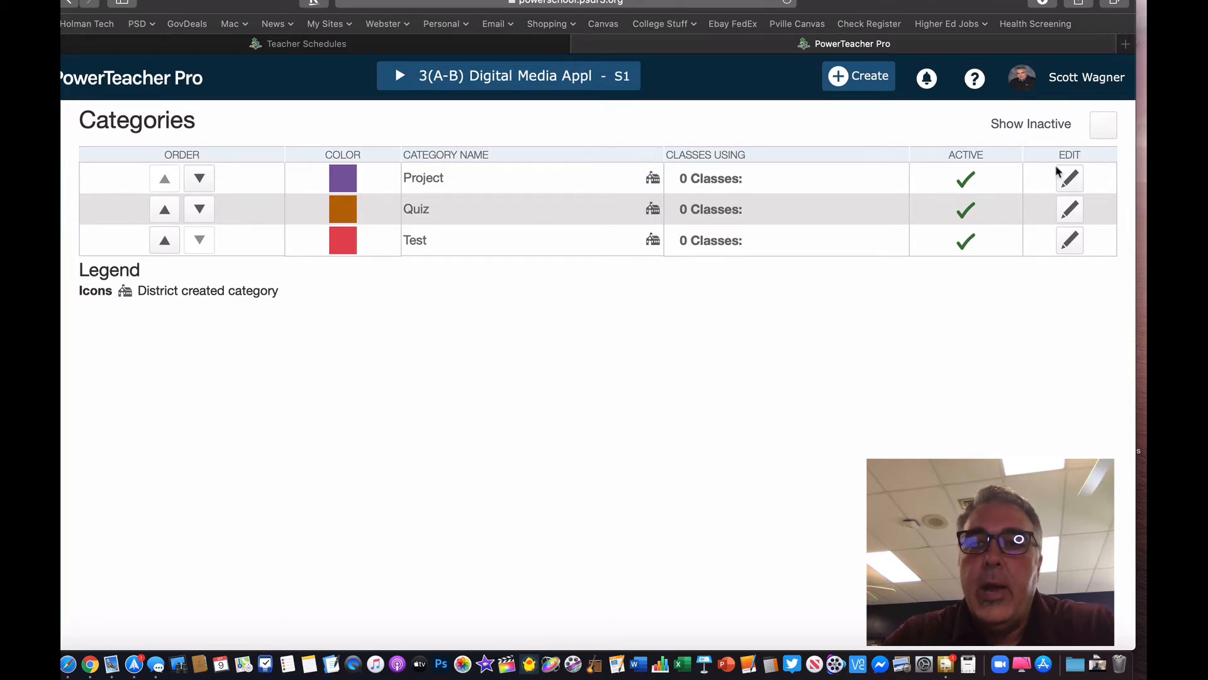
Step: Set the Project category's default Publish Assignment option to Immediately, review its category details and save it
{"action": "left_click", "coordinate": [1063, 185]}
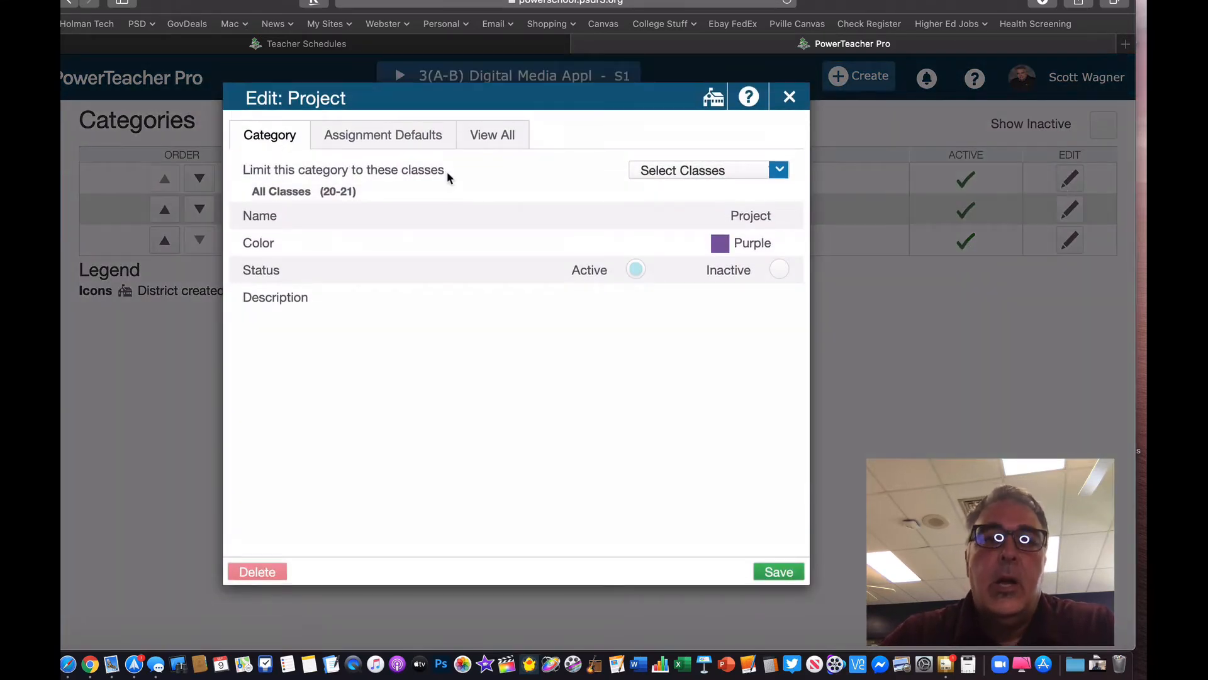
{"action": "left_click", "coordinate": [412, 132]}
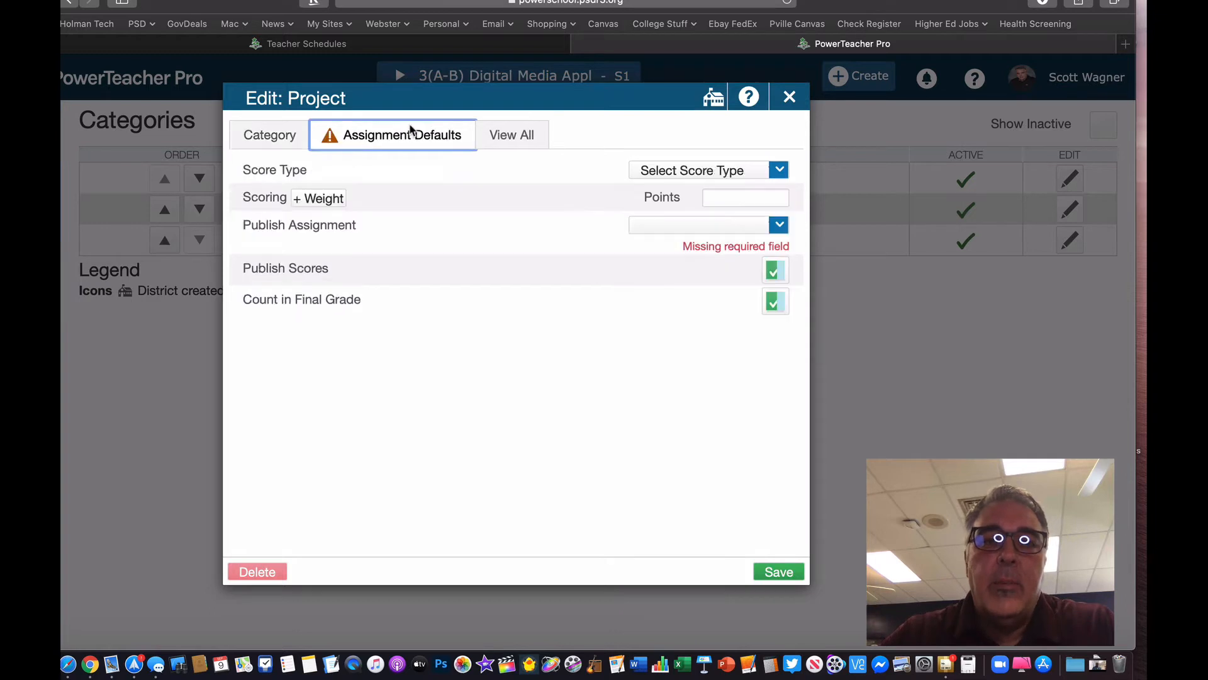
{"action": "left_click", "coordinate": [779, 225]}
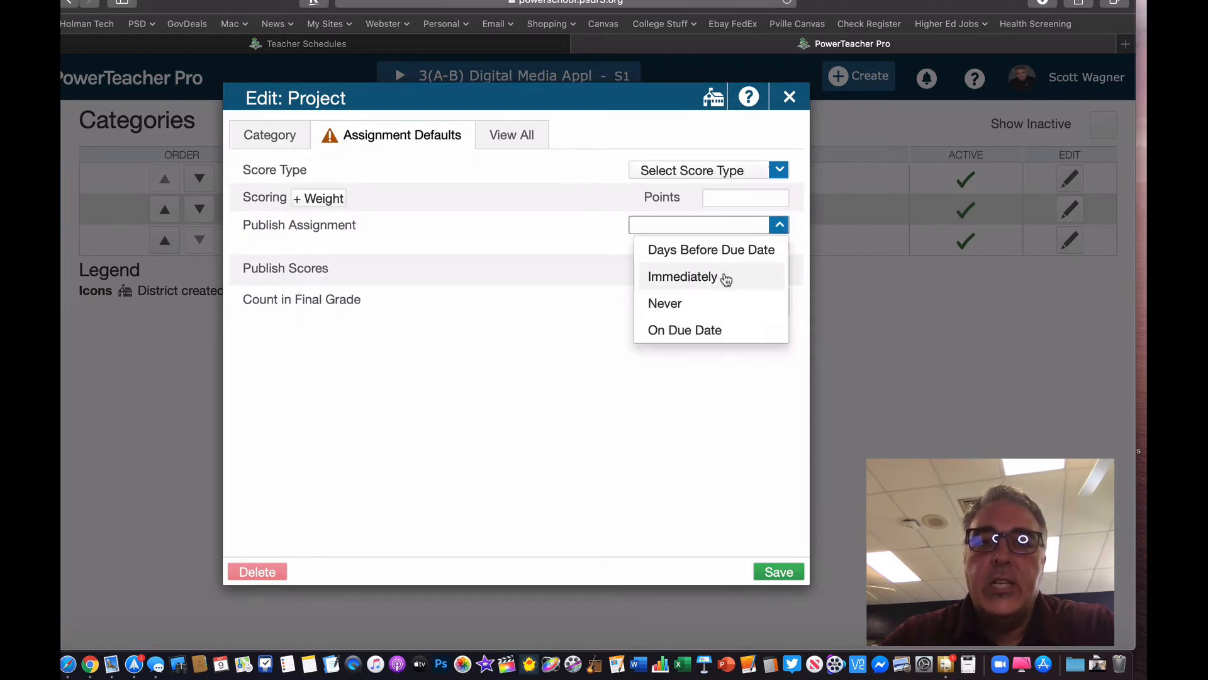
{"action": "left_click", "coordinate": [730, 284]}
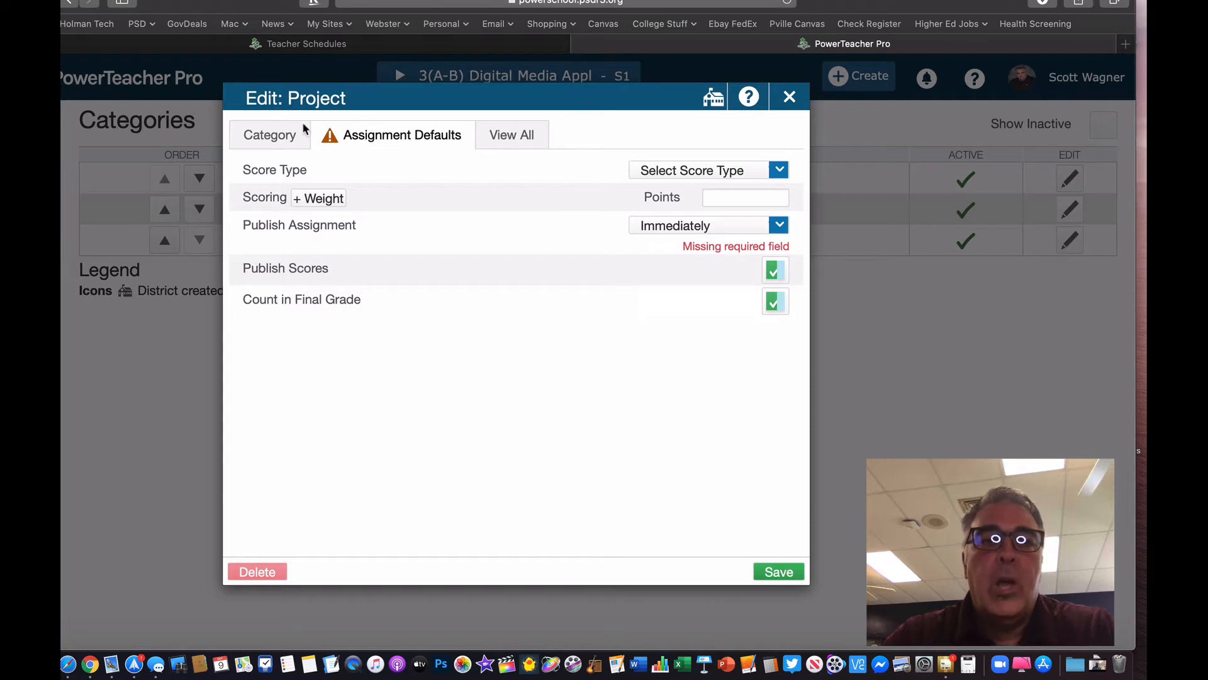
{"action": "left_click", "coordinate": [287, 141]}
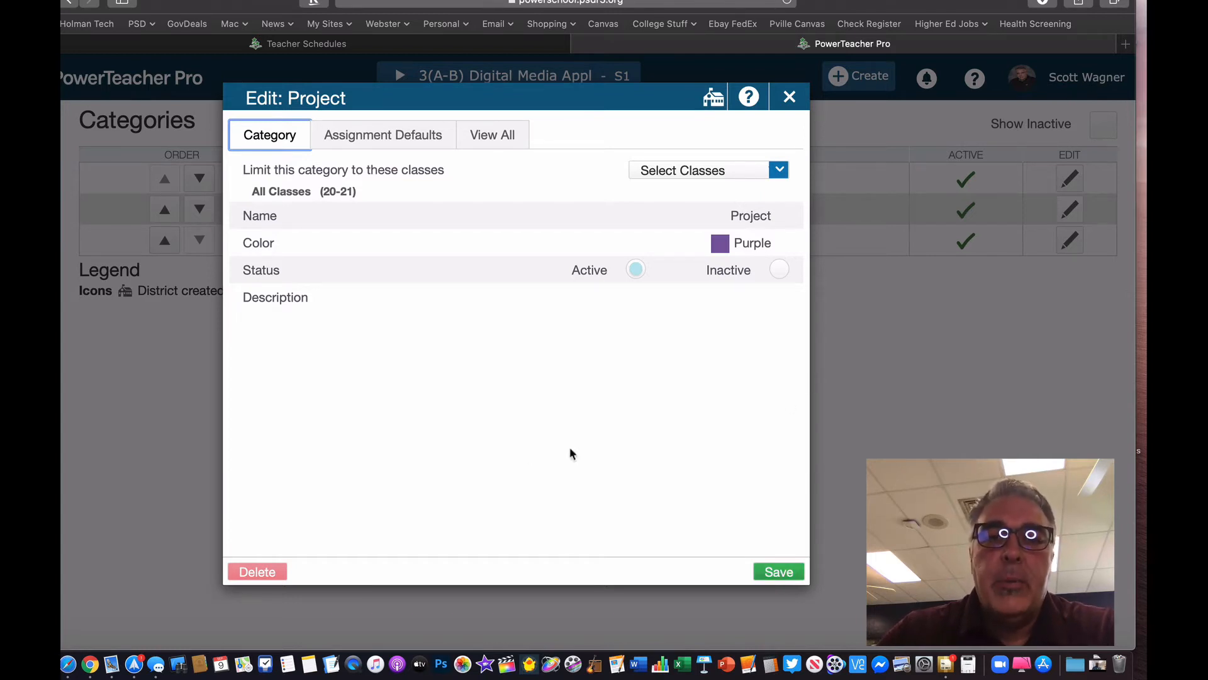
{"action": "left_click", "coordinate": [797, 573]}
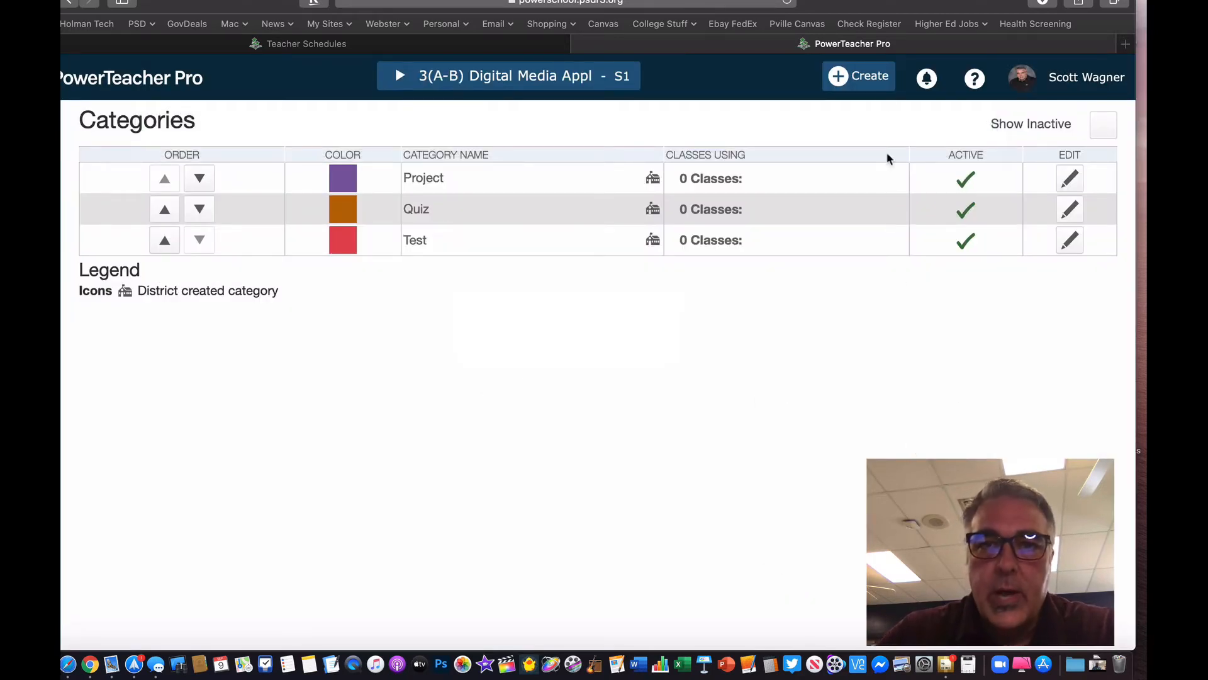
Step: Create a new category named Participation, review its assignment defaults and save it
{"action": "left_click", "coordinate": [862, 86]}
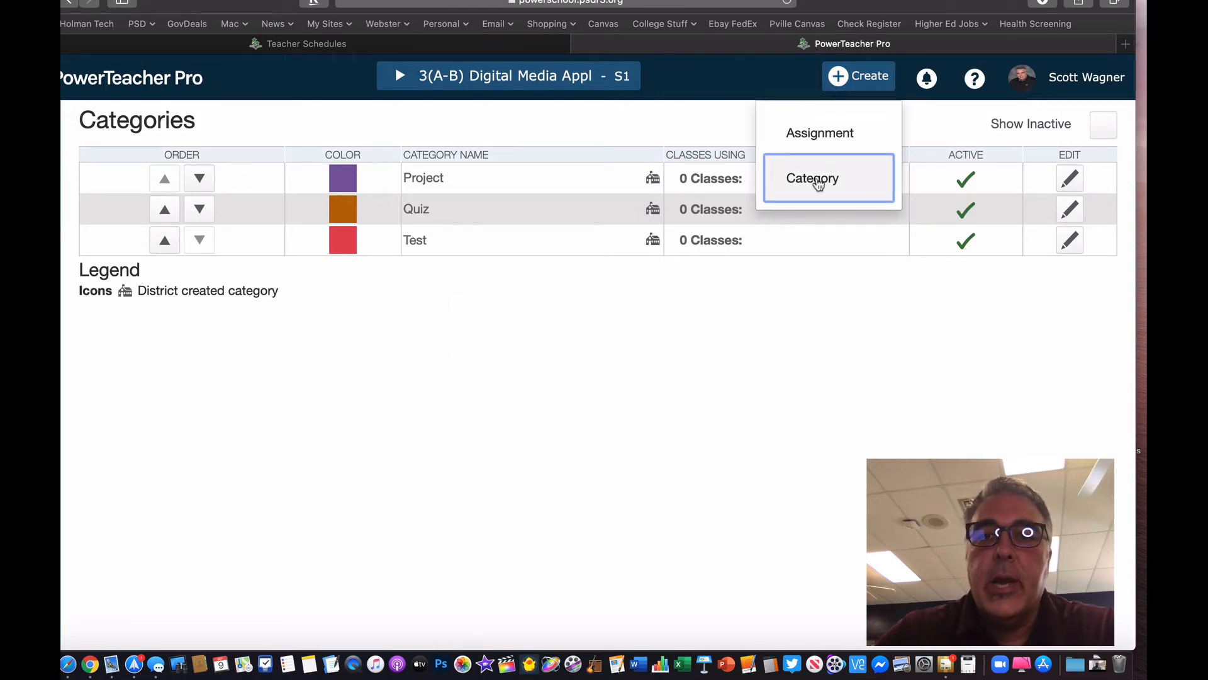
{"action": "left_click", "coordinate": [817, 179]}
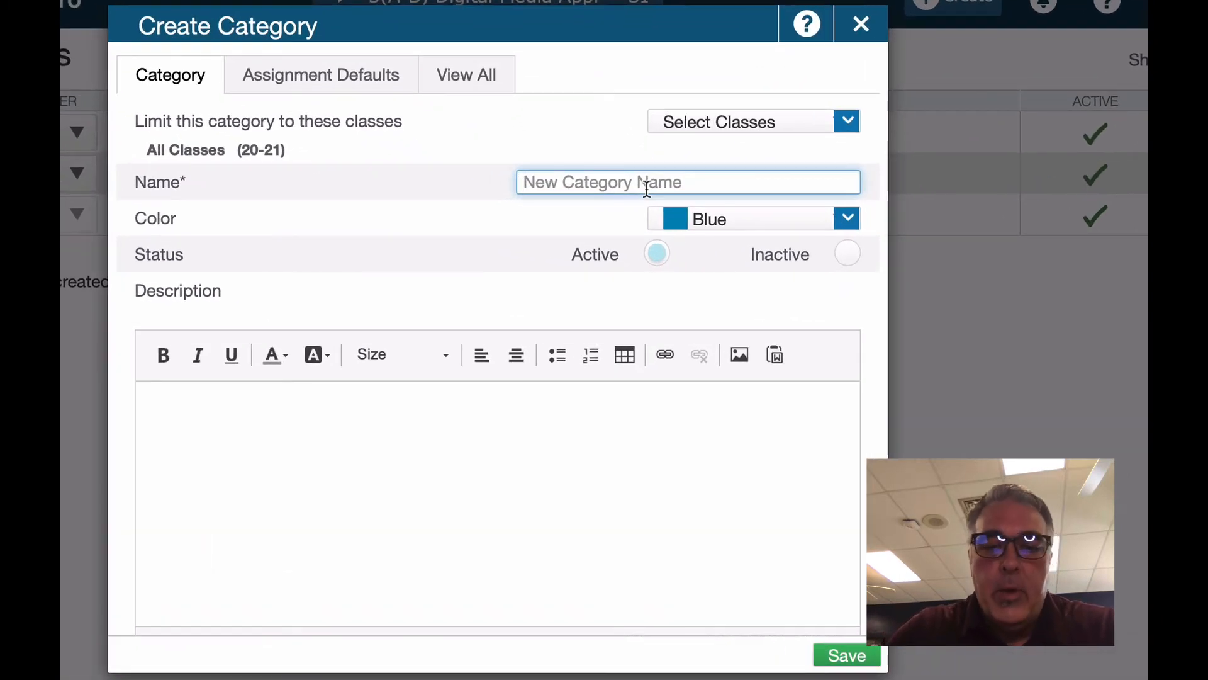
{"action": "type", "text": "Participat"}
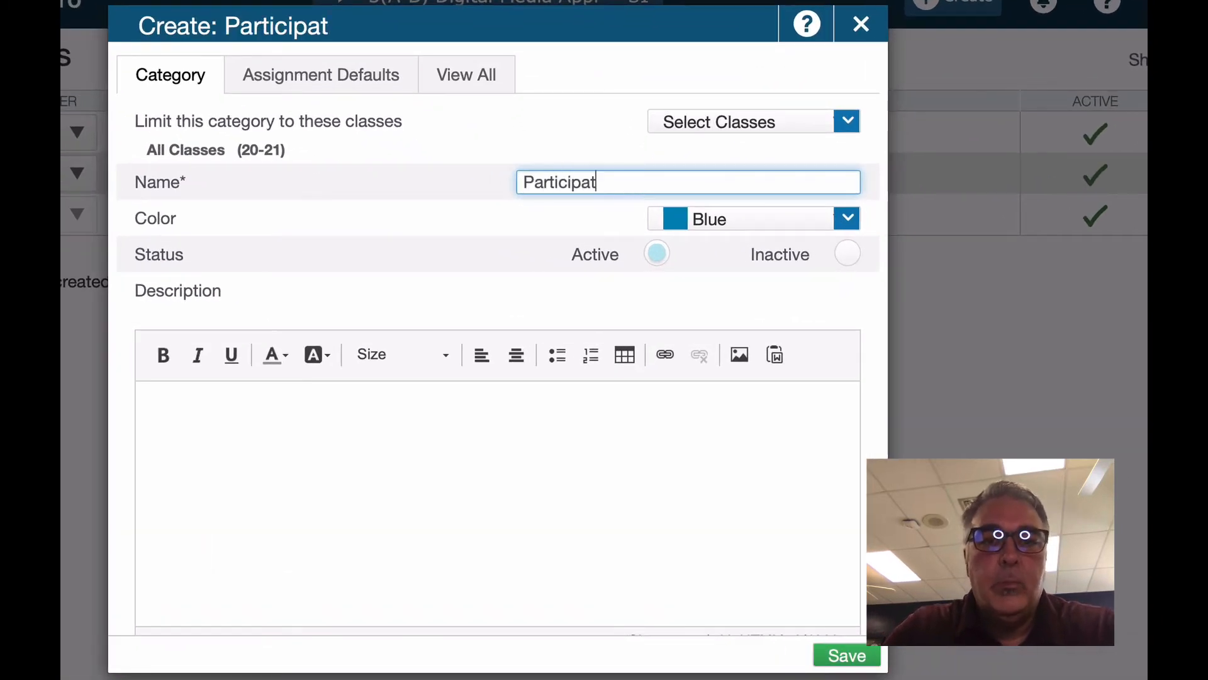
{"action": "type", "text": "ion"}
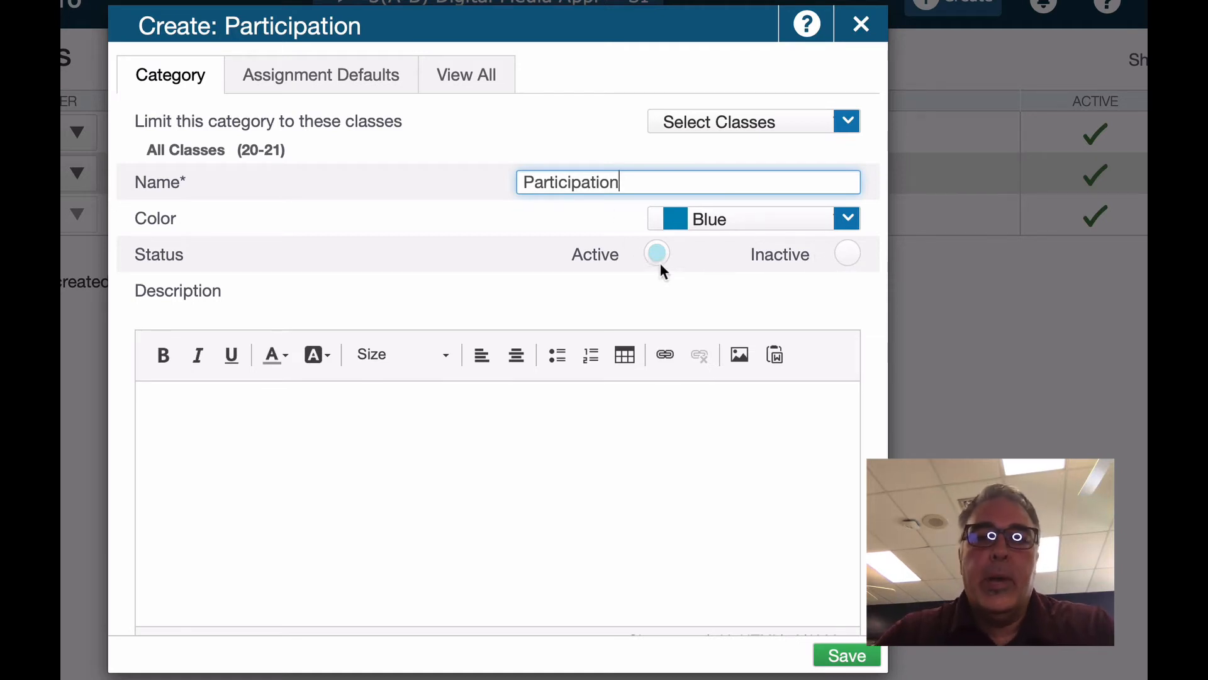
{"action": "left_click", "coordinate": [324, 82]}
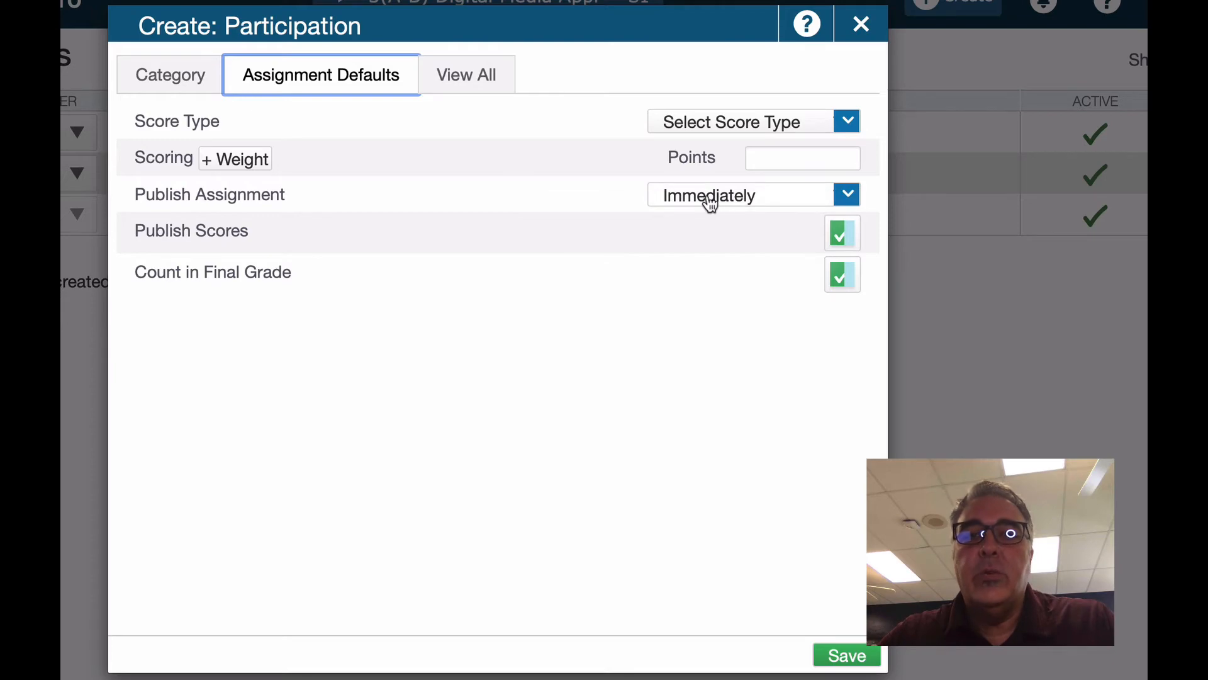
{"action": "left_click", "coordinate": [846, 657]}
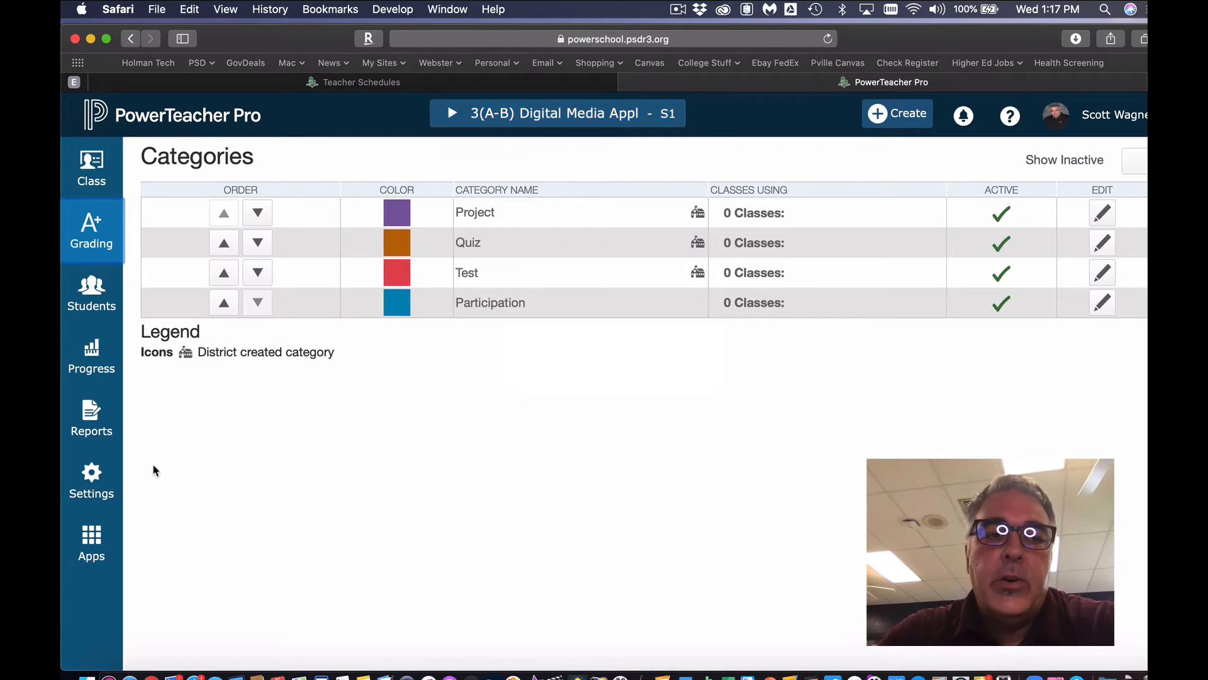
Step: In Traditional Grade Calculations, edit the S1 formula for 3(A-B) Digital Media Appl to use Category Weighting with Classwork
{"action": "left_click", "coordinate": [97, 480]}
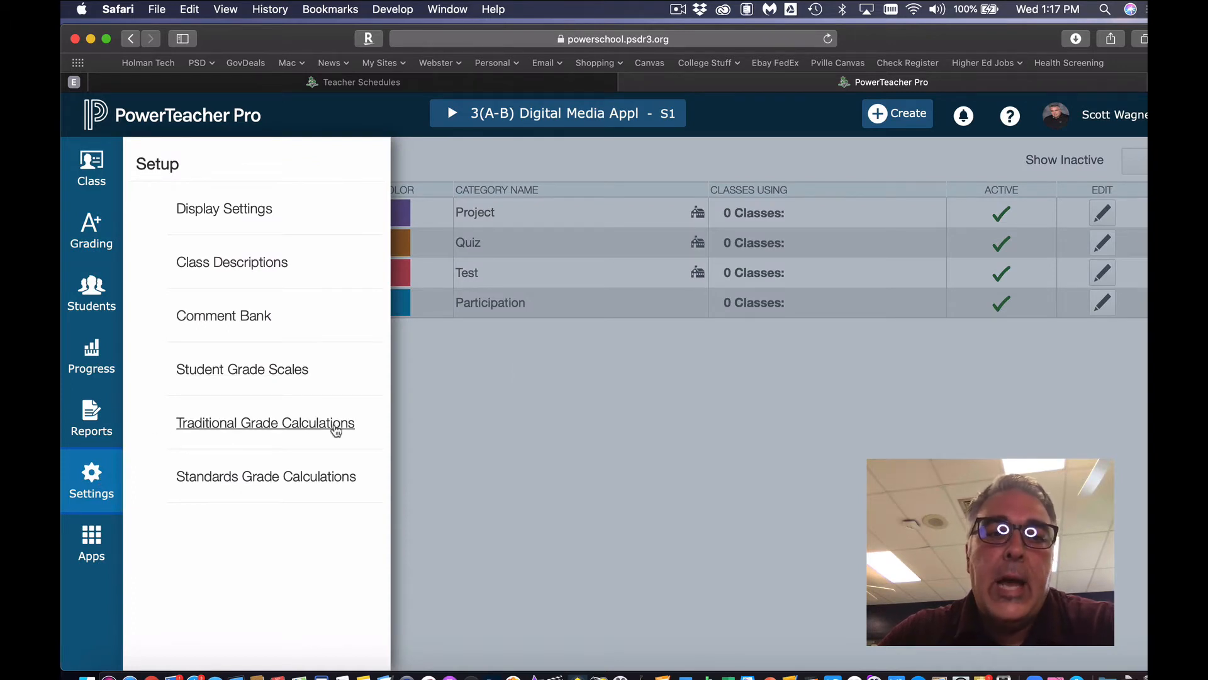
{"action": "left_click", "coordinate": [337, 430]}
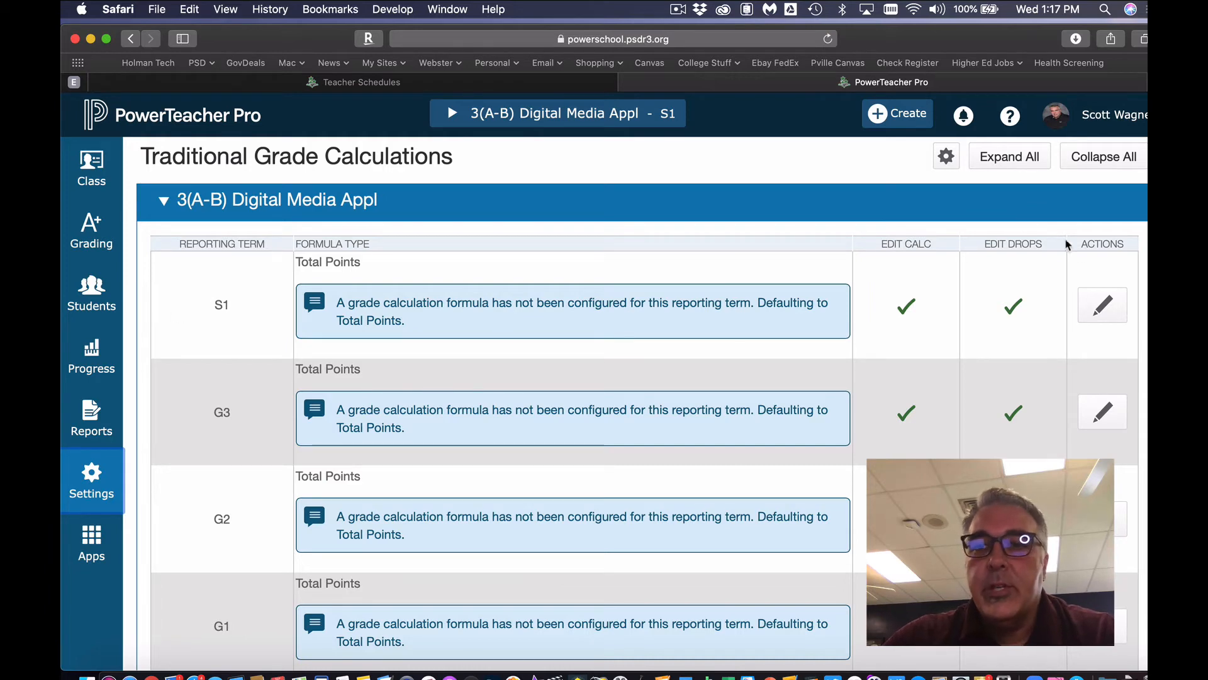
{"action": "left_click", "coordinate": [1103, 307]}
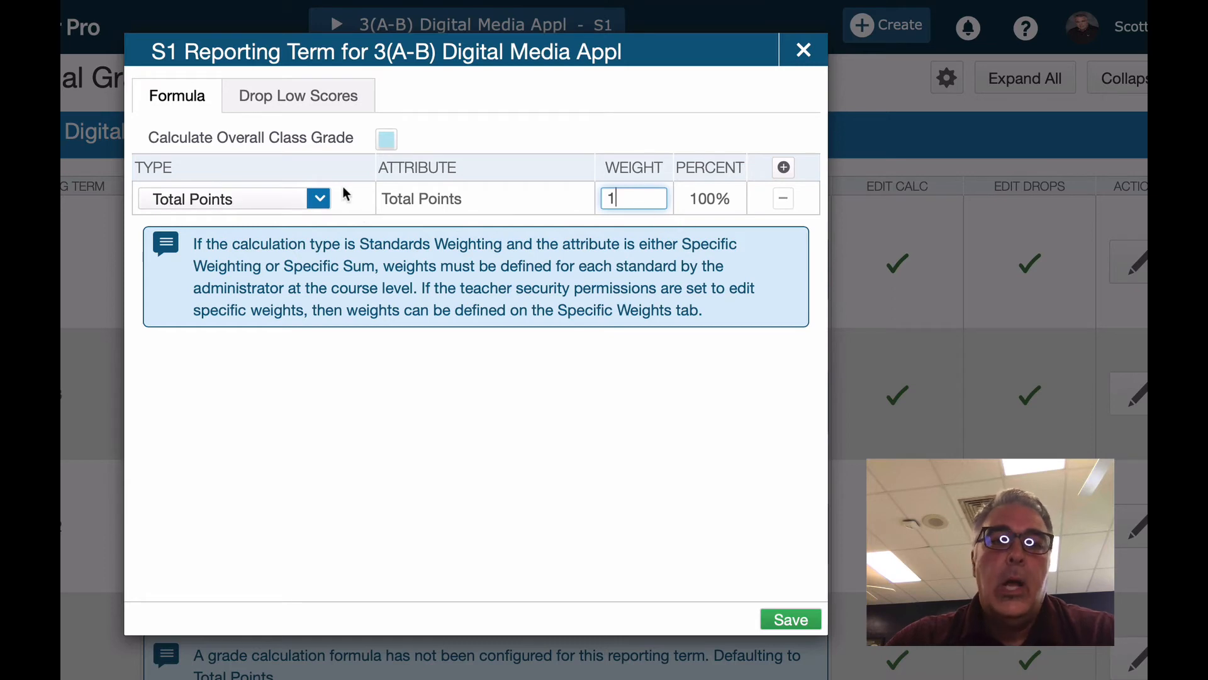
{"action": "left_click", "coordinate": [320, 200]}
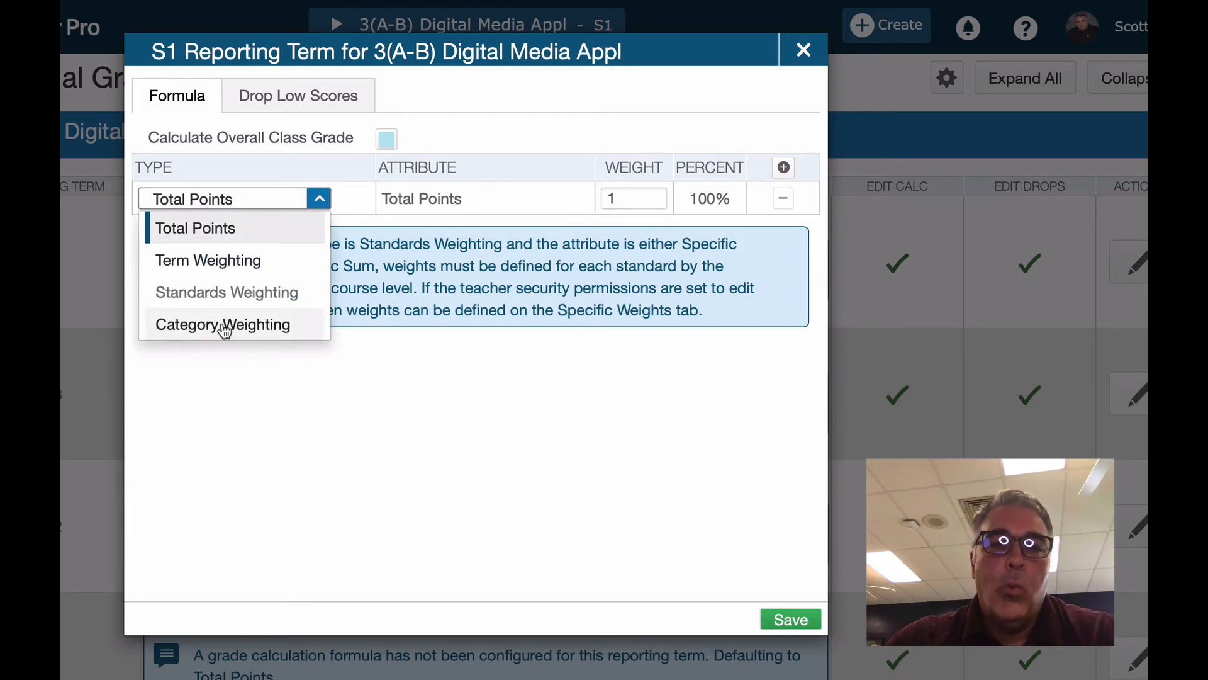
{"action": "left_click", "coordinate": [303, 329]}
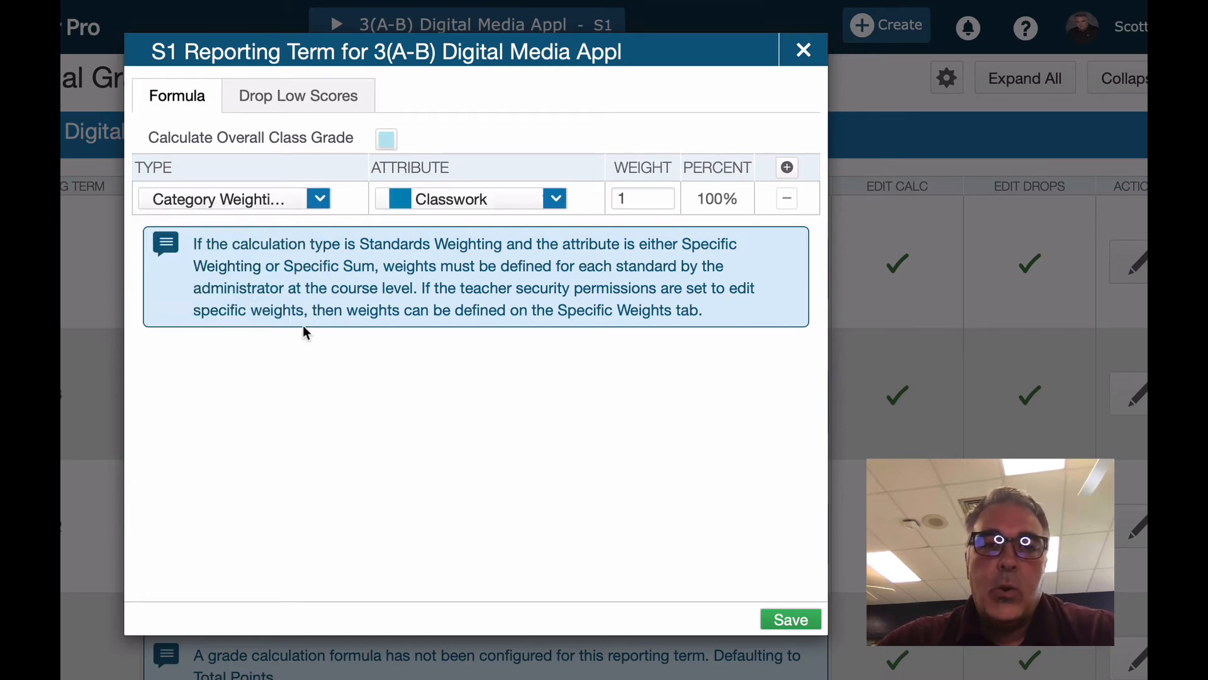
{"action": "left_click", "coordinate": [485, 208]}
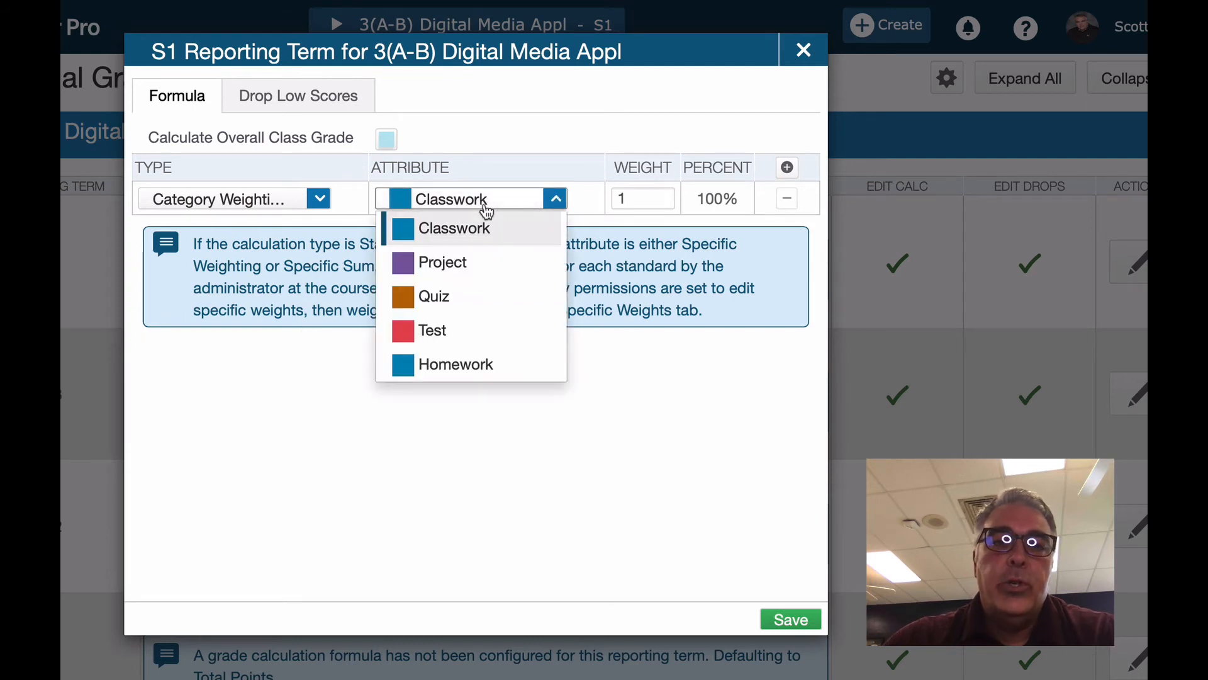
{"action": "left_click", "coordinate": [491, 240]}
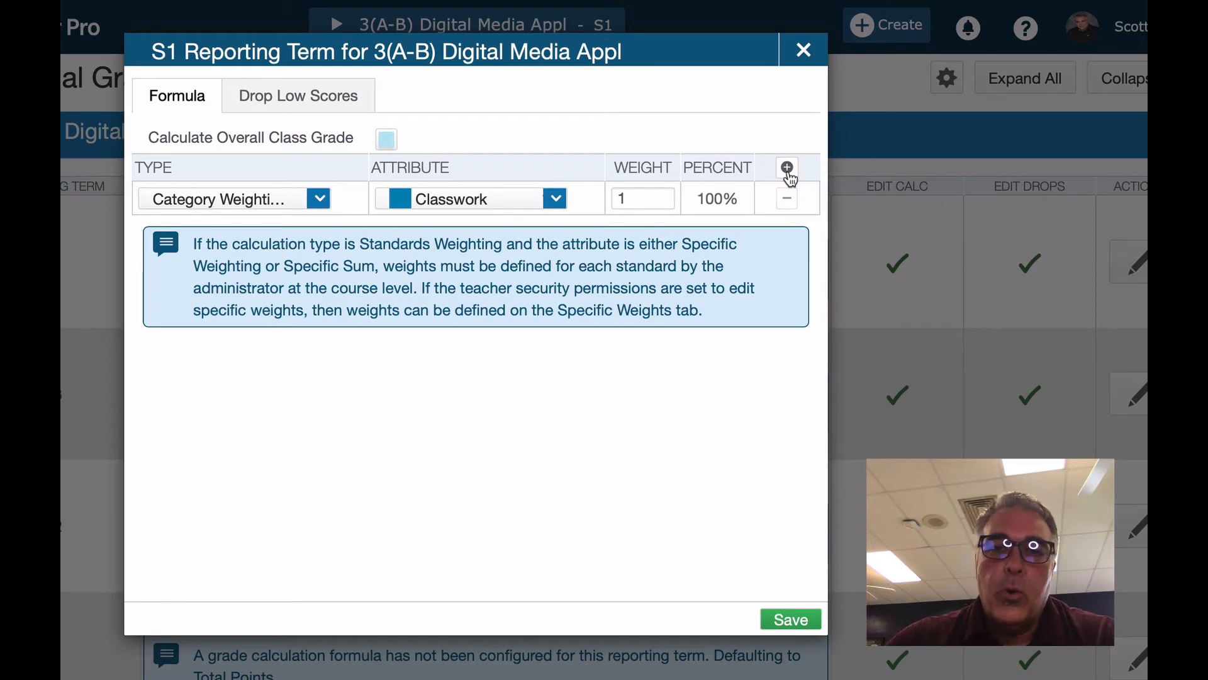
Step: Add three more rows to the S1 formula, using Category Weighting for Quiz, Test and Project
{"action": "left_click", "coordinate": [787, 168]}
{"action": "left_click", "coordinate": [787, 168]}
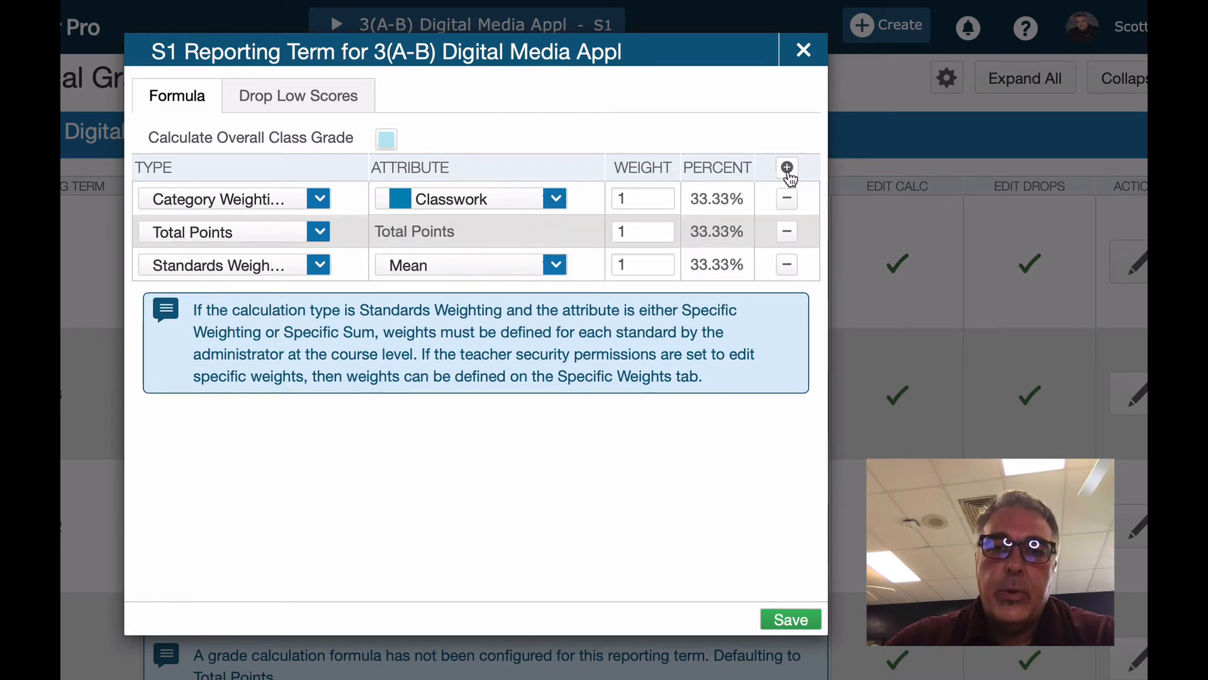
{"action": "left_click", "coordinate": [788, 168]}
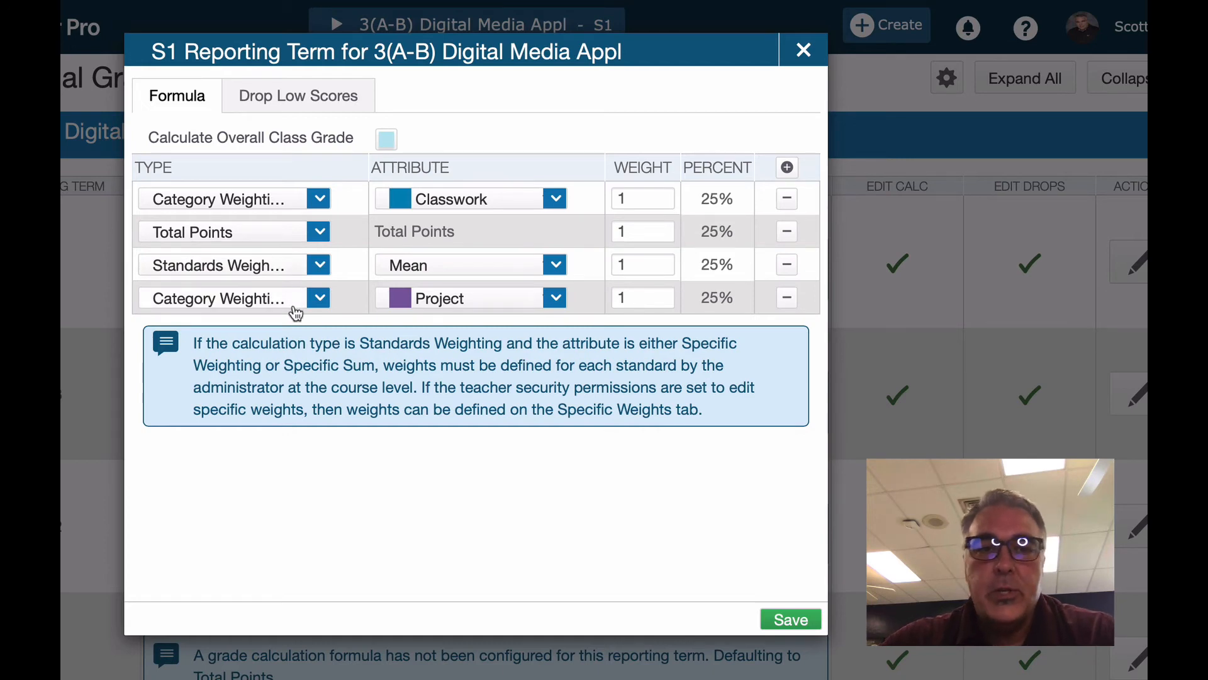
{"action": "left_click", "coordinate": [226, 233]}
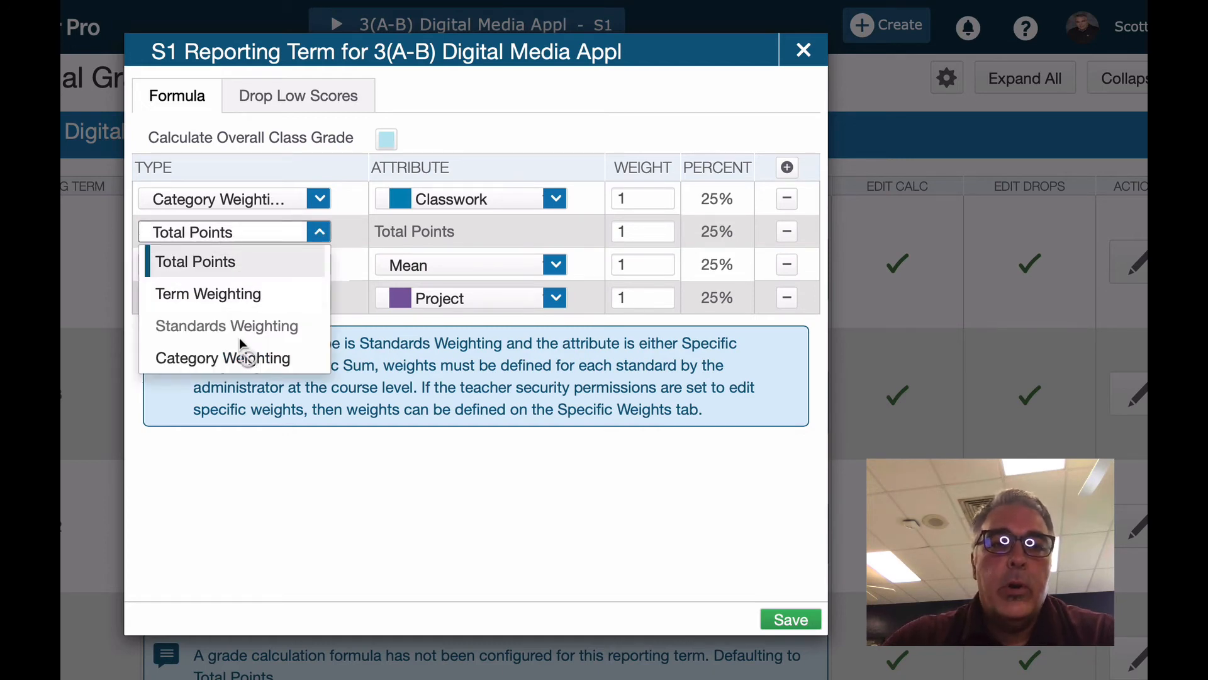
{"action": "left_click", "coordinate": [241, 362]}
{"action": "left_click", "coordinate": [253, 270]}
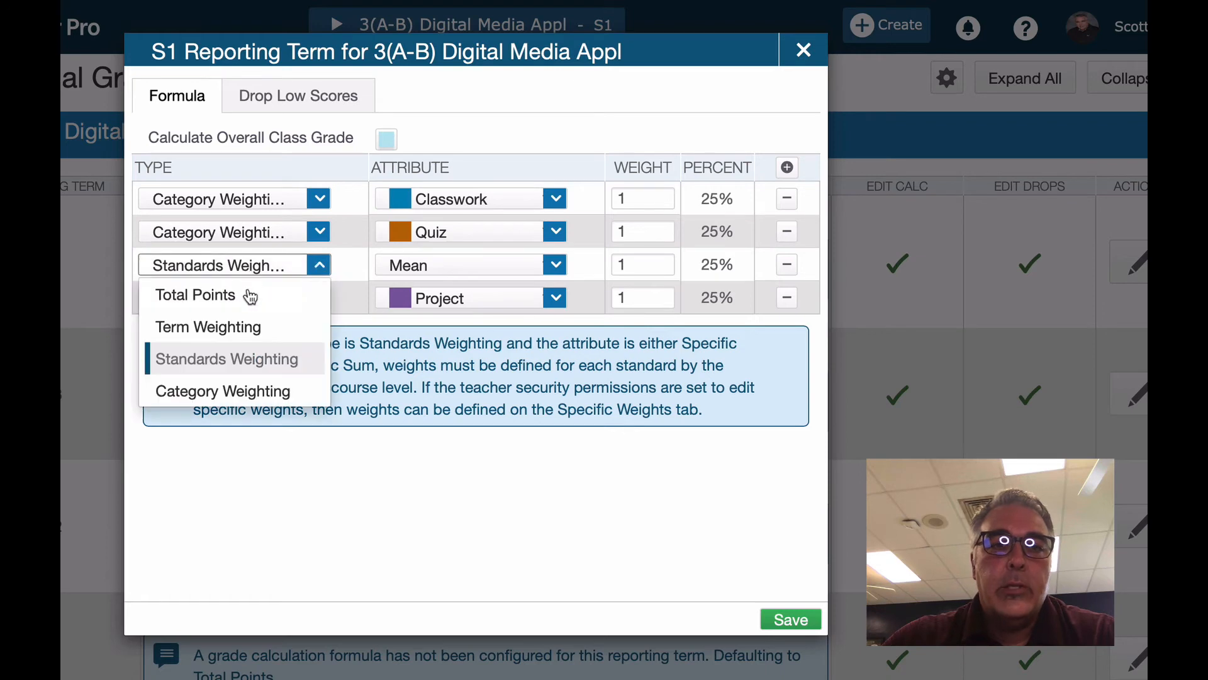
{"action": "left_click", "coordinate": [246, 392]}
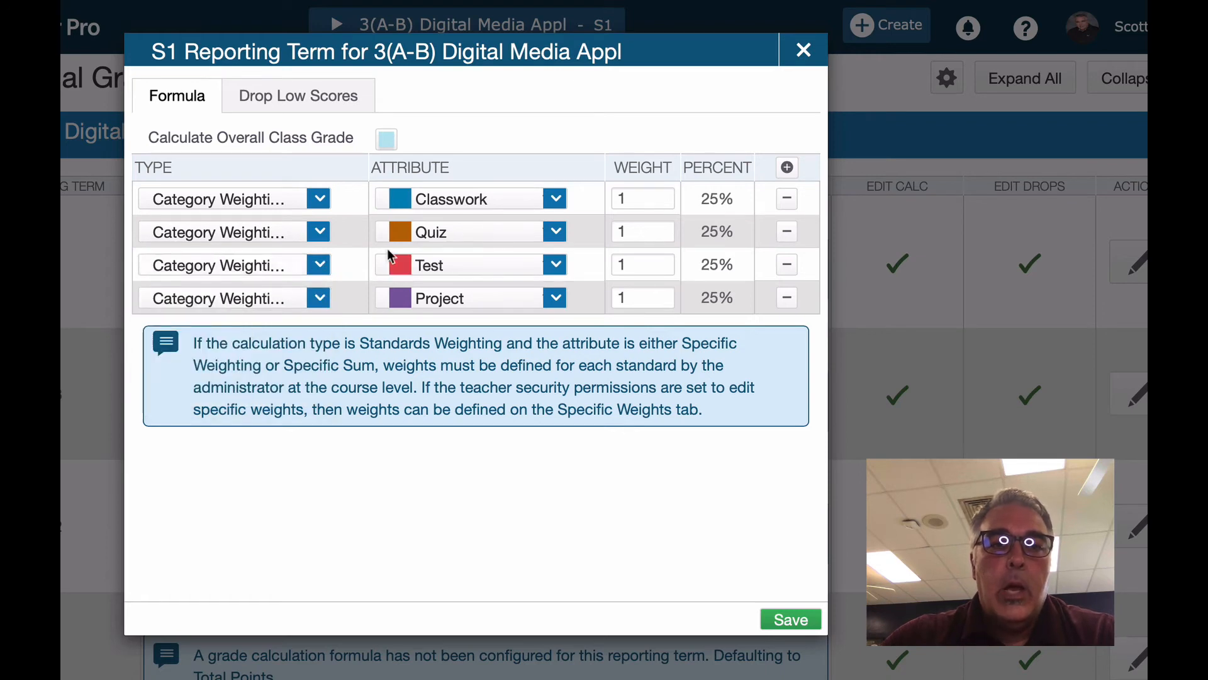
{"action": "left_click", "coordinate": [486, 208]}
{"action": "left_click", "coordinate": [482, 204]}
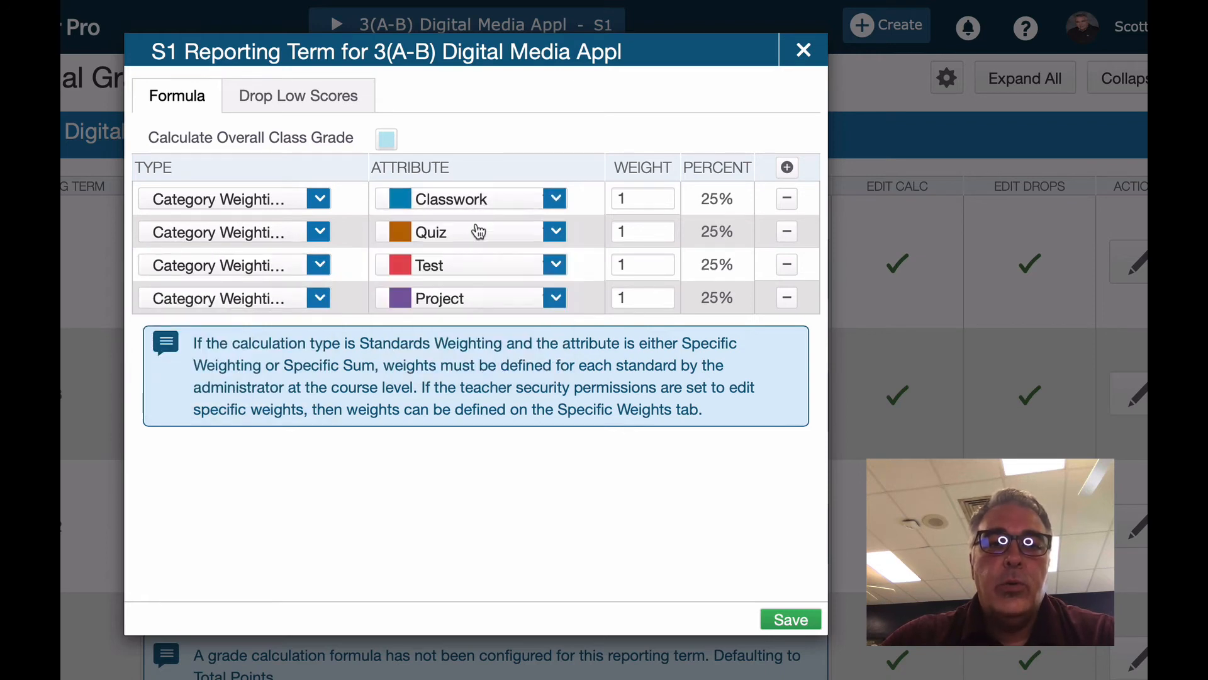
{"action": "left_click", "coordinate": [475, 238]}
{"action": "left_click", "coordinate": [475, 241]}
{"action": "left_click", "coordinate": [467, 266]}
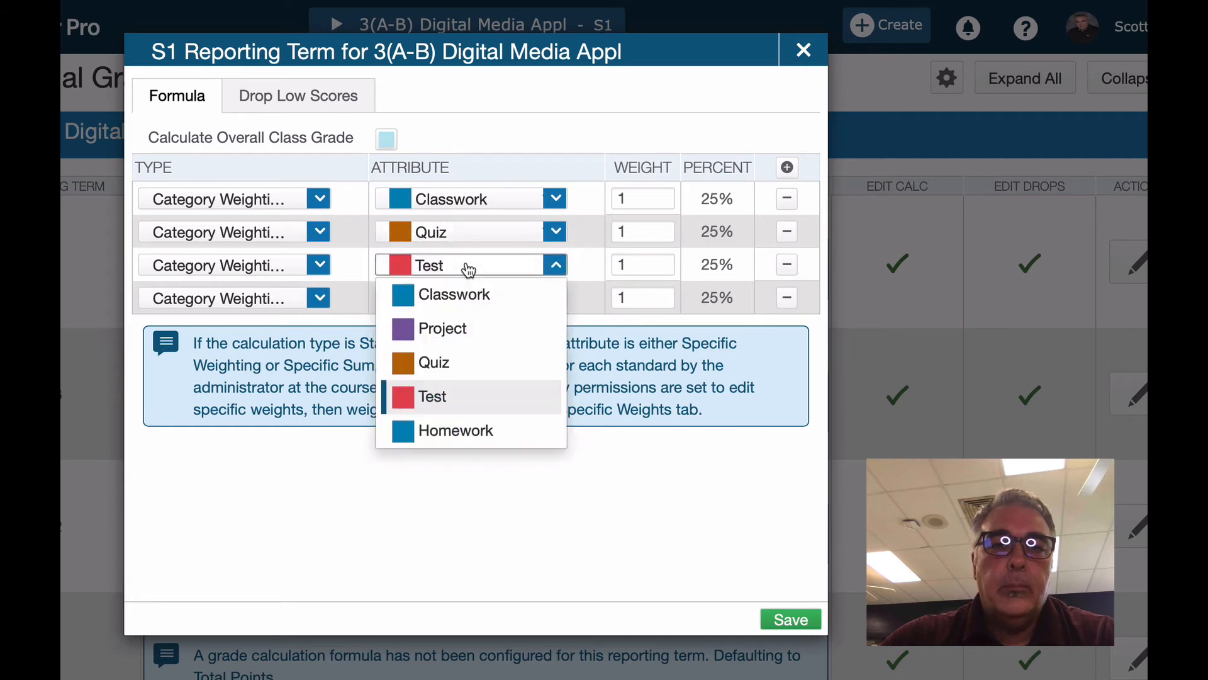
{"action": "left_click", "coordinate": [469, 271]}
{"action": "left_click", "coordinate": [473, 305]}
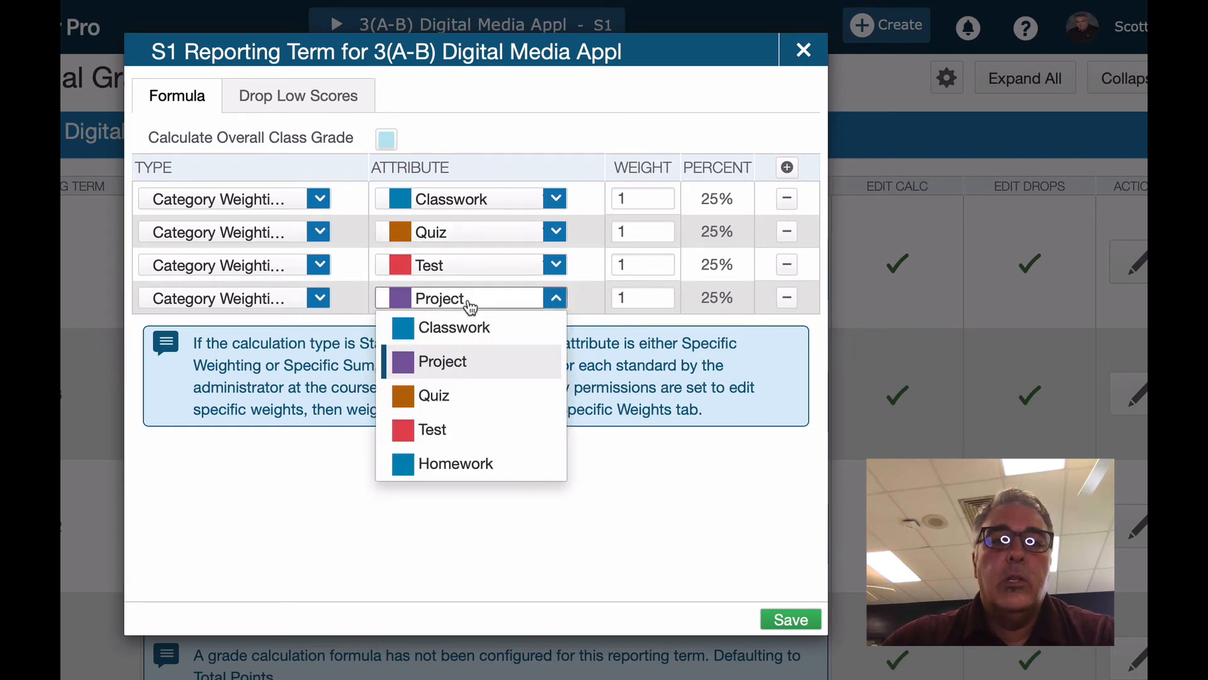
{"action": "left_click", "coordinate": [471, 307]}
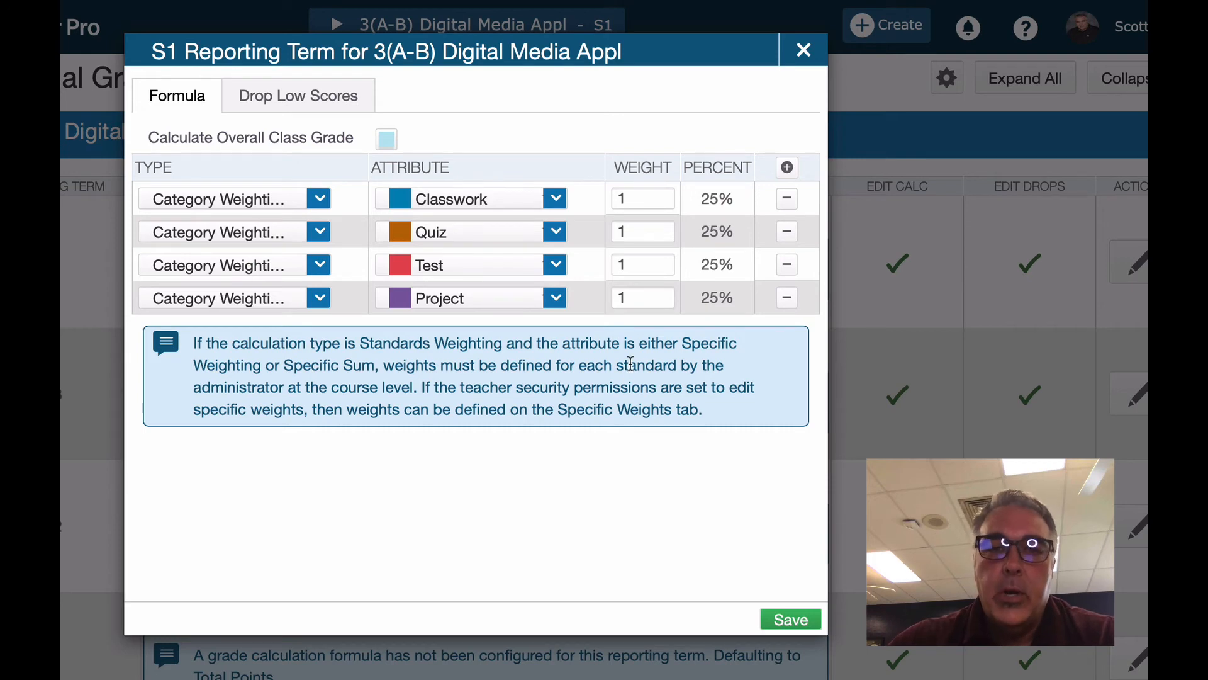
Step: Set the S1 formula weights to Test 75, Classwork 5, Quiz 10 and Project 10, and save the formula
{"action": "double_click", "coordinate": [643, 265]}
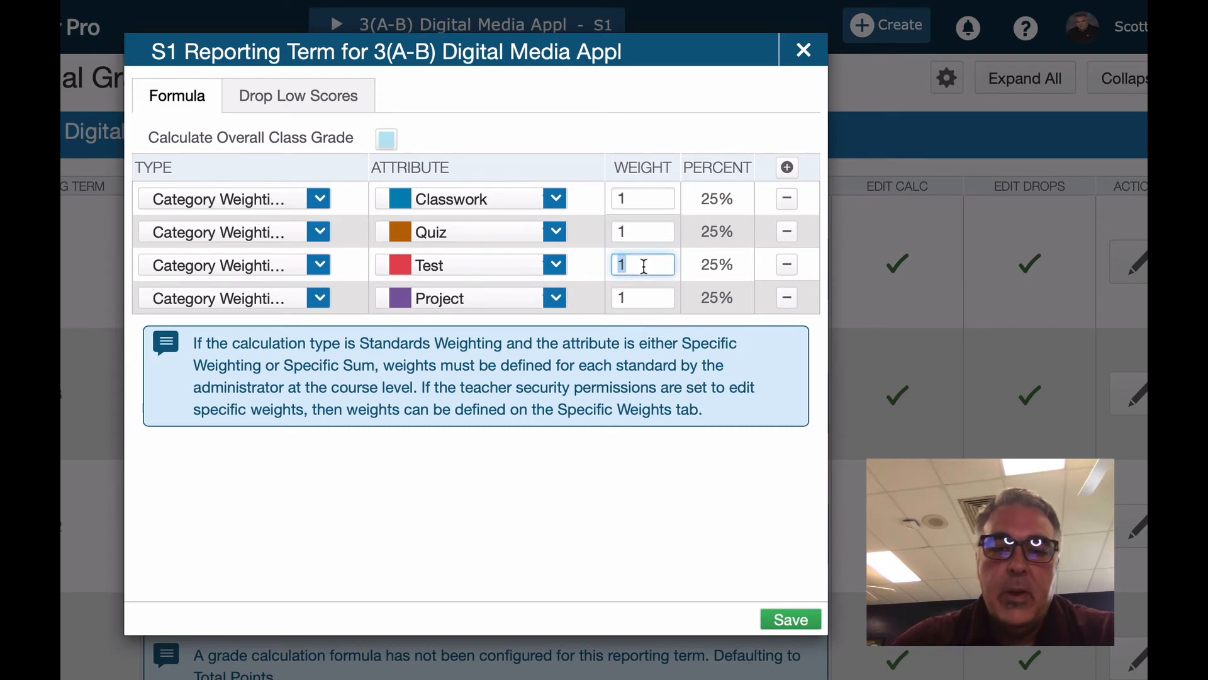
{"action": "type", "text": "75"}
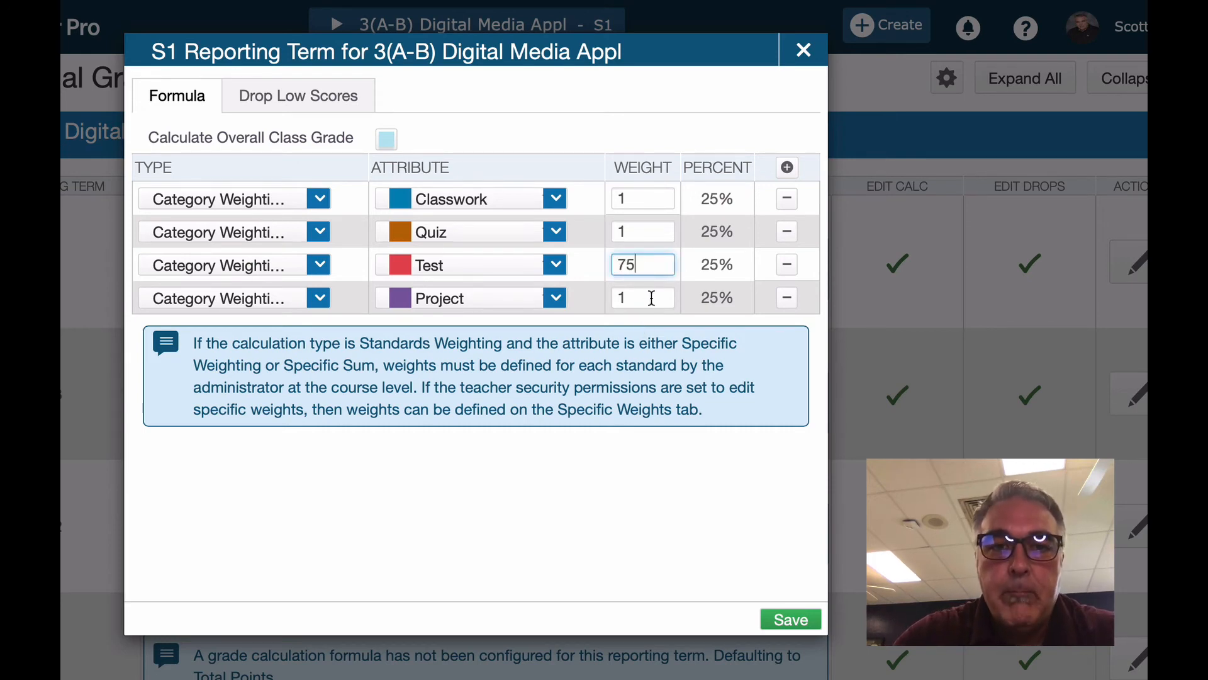
{"action": "double_click", "coordinate": [636, 200]}
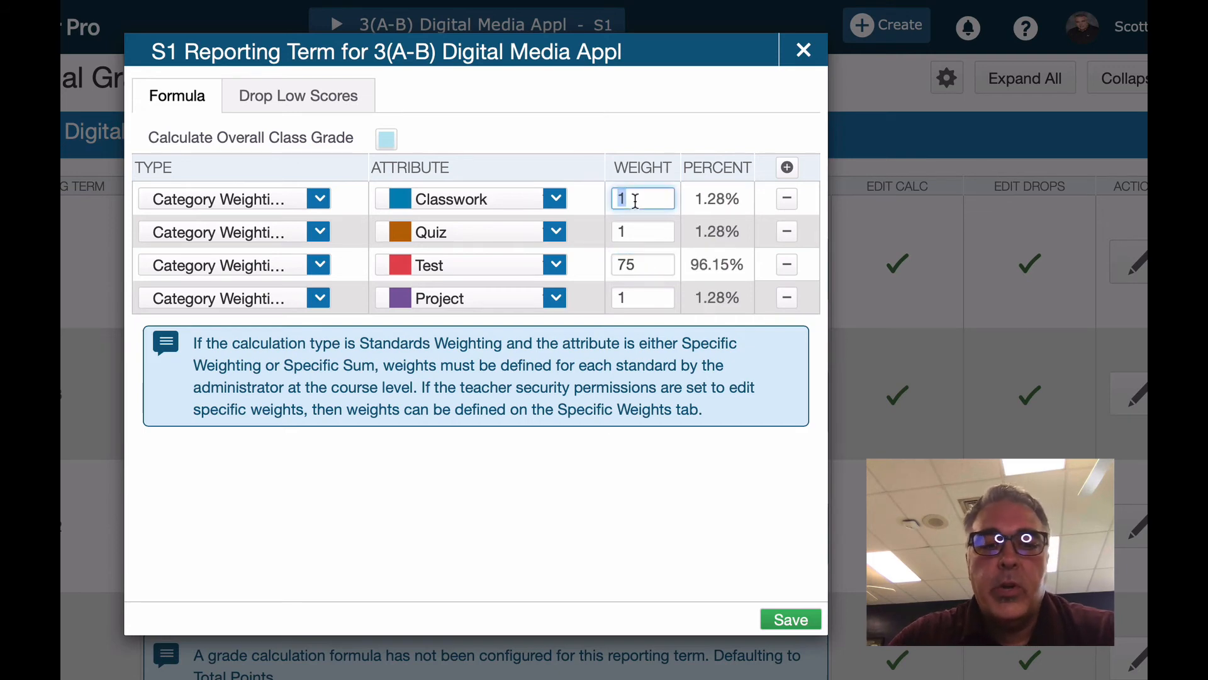
{"action": "type", "text": "5"}
{"action": "double_click", "coordinate": [638, 233]}
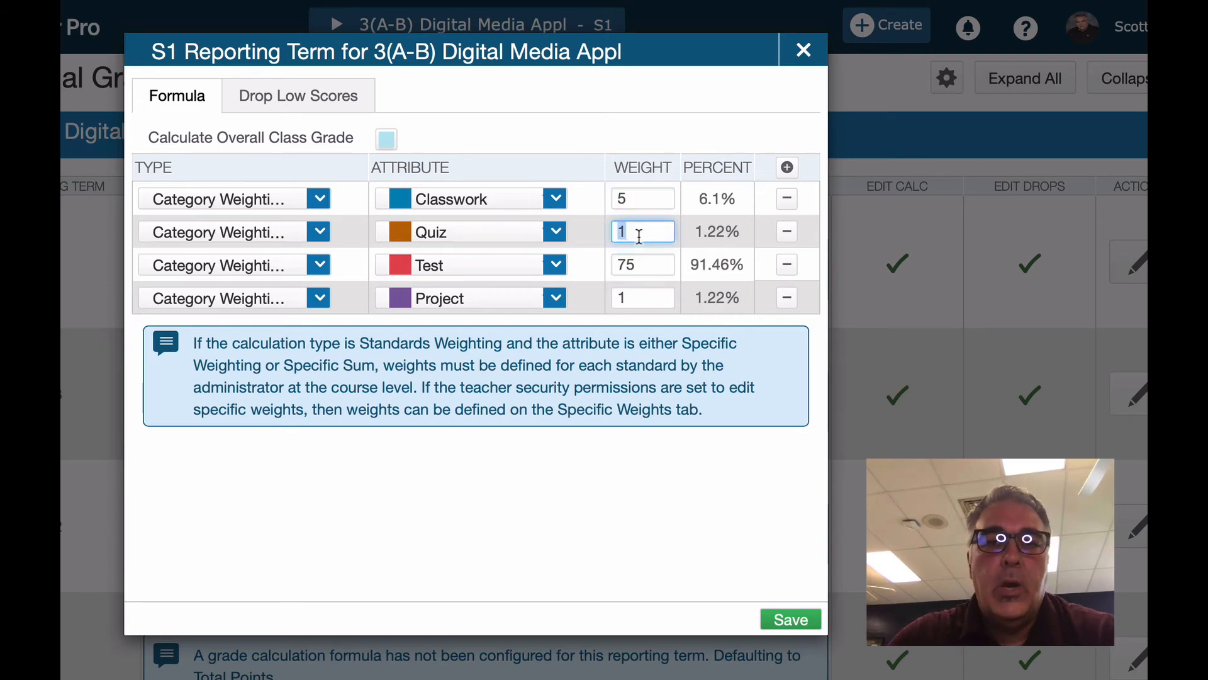
{"action": "type", "text": "10"}
{"action": "double_click", "coordinate": [641, 293]}
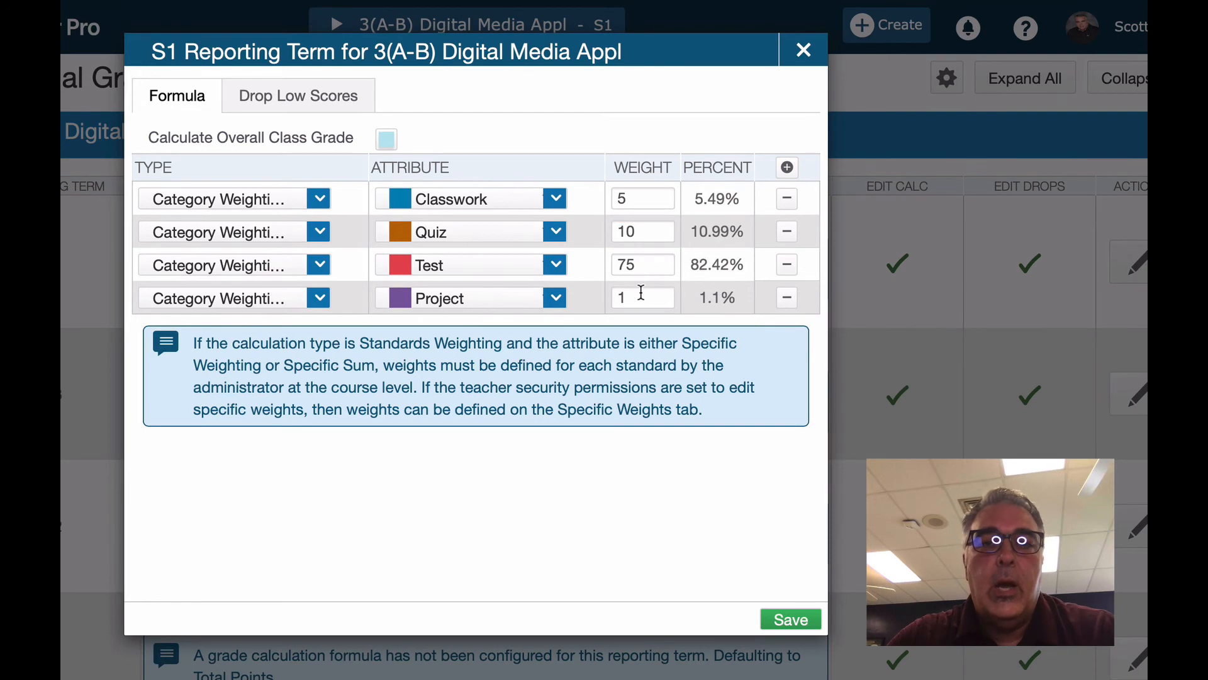
{"action": "type", "text": "10"}
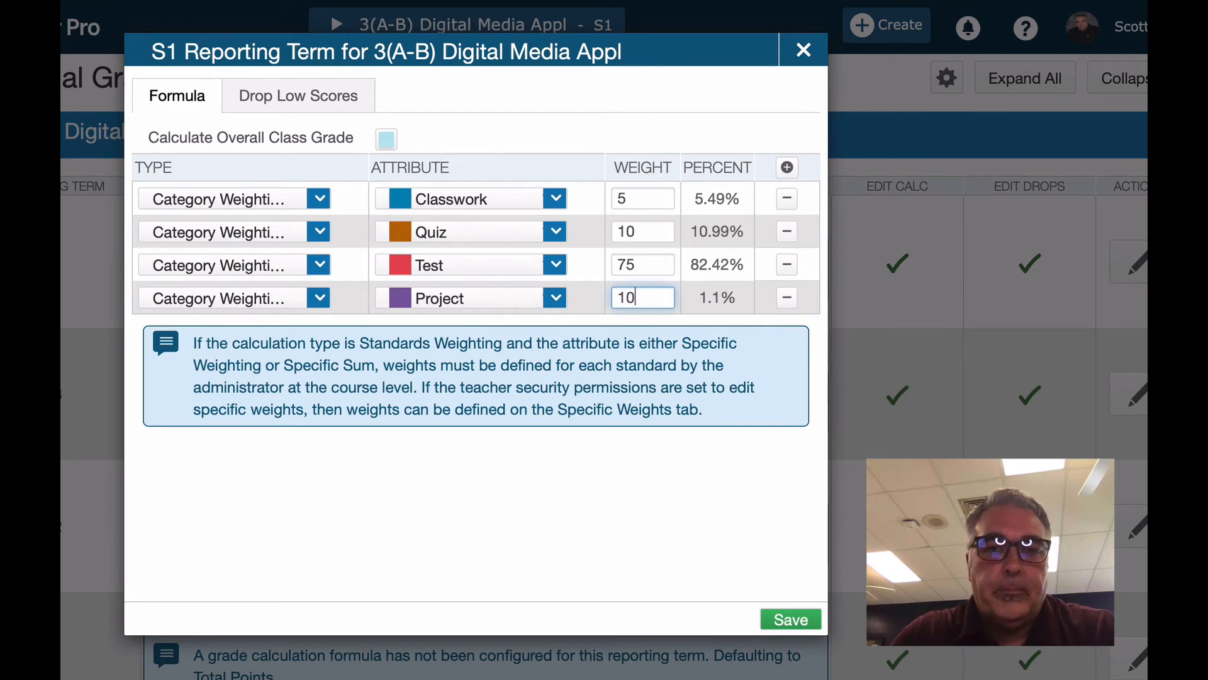
{"action": "left_click", "coordinate": [665, 486]}
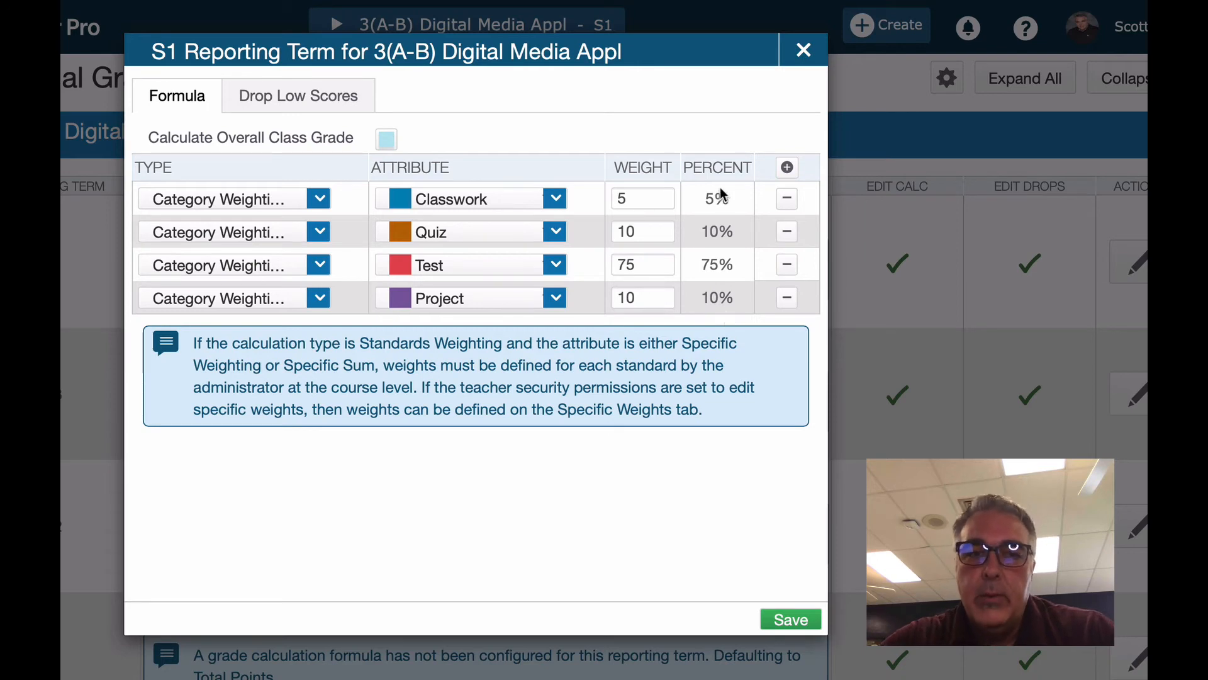
{"action": "left_click", "coordinate": [796, 621]}
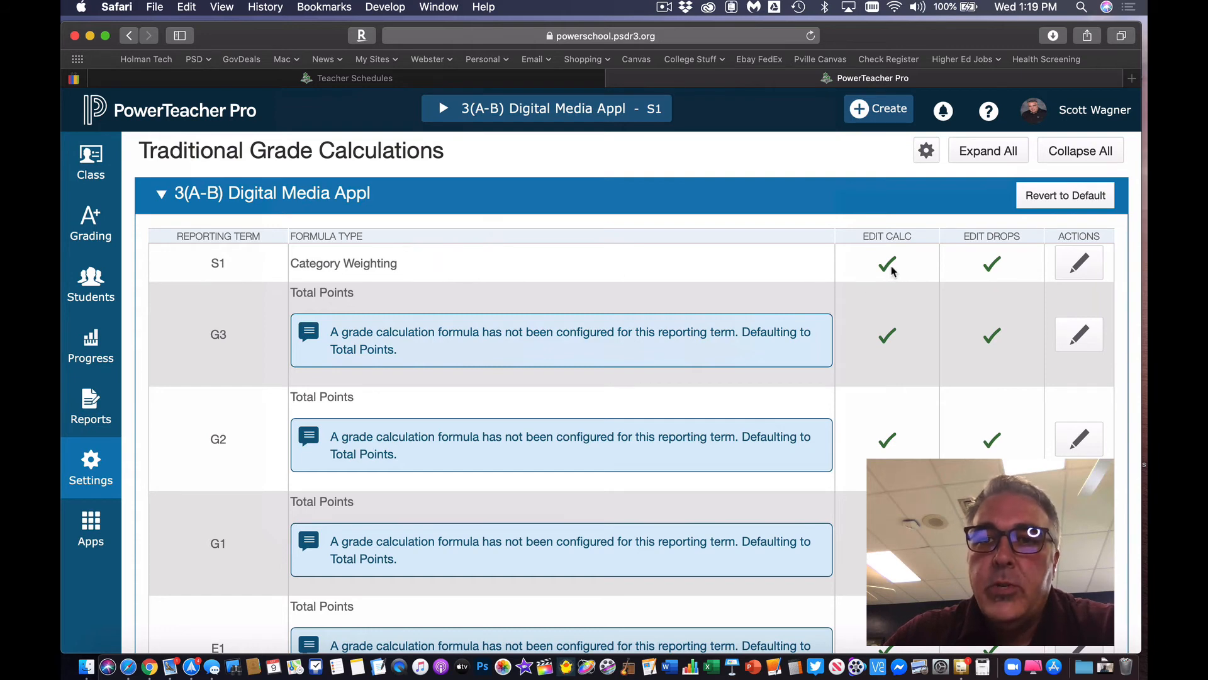
Step: Start copying Traditional Grade Calculations within a class, using 3(A-B) Digital Media Appl and S1 (Category Weighting) as the source
{"action": "left_click", "coordinate": [926, 151]}
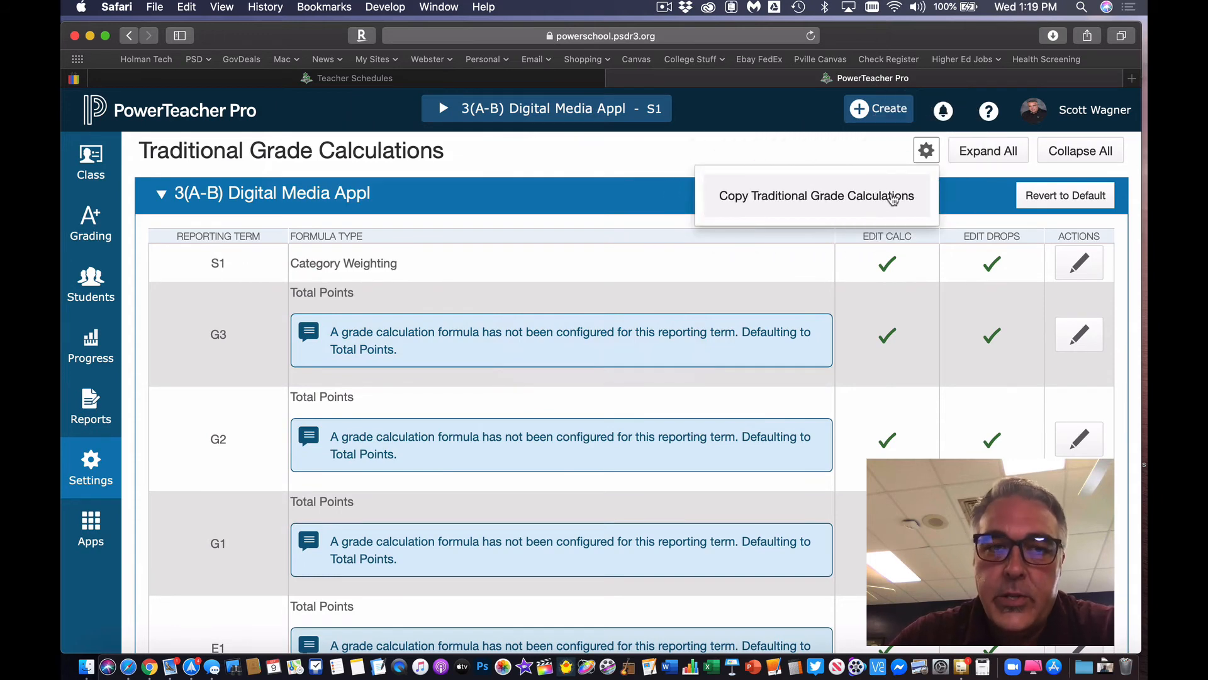
{"action": "left_click", "coordinate": [892, 196]}
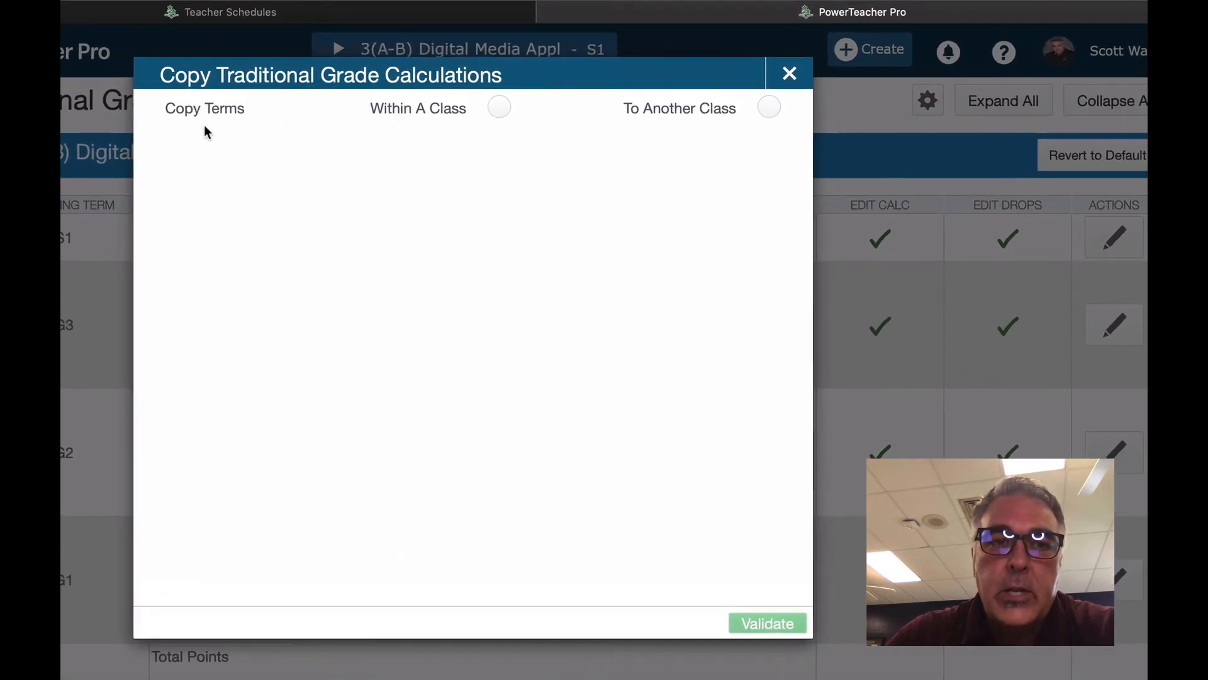
{"action": "left_click", "coordinate": [501, 109]}
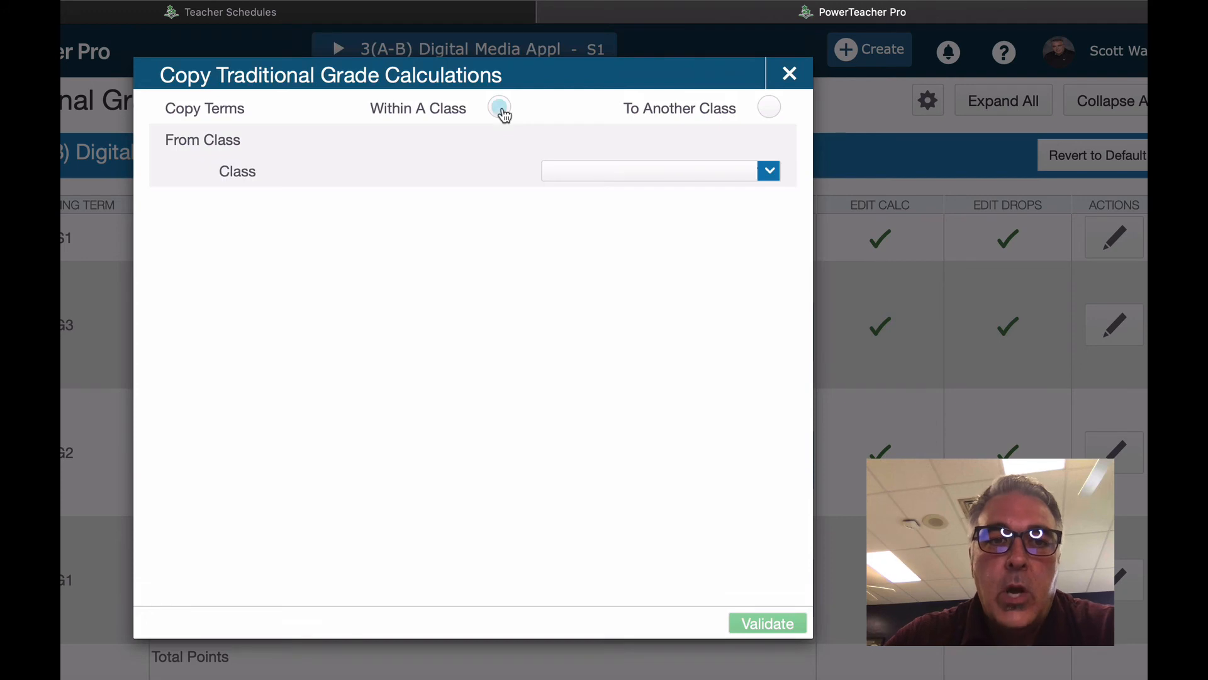
{"action": "left_click", "coordinate": [768, 172]}
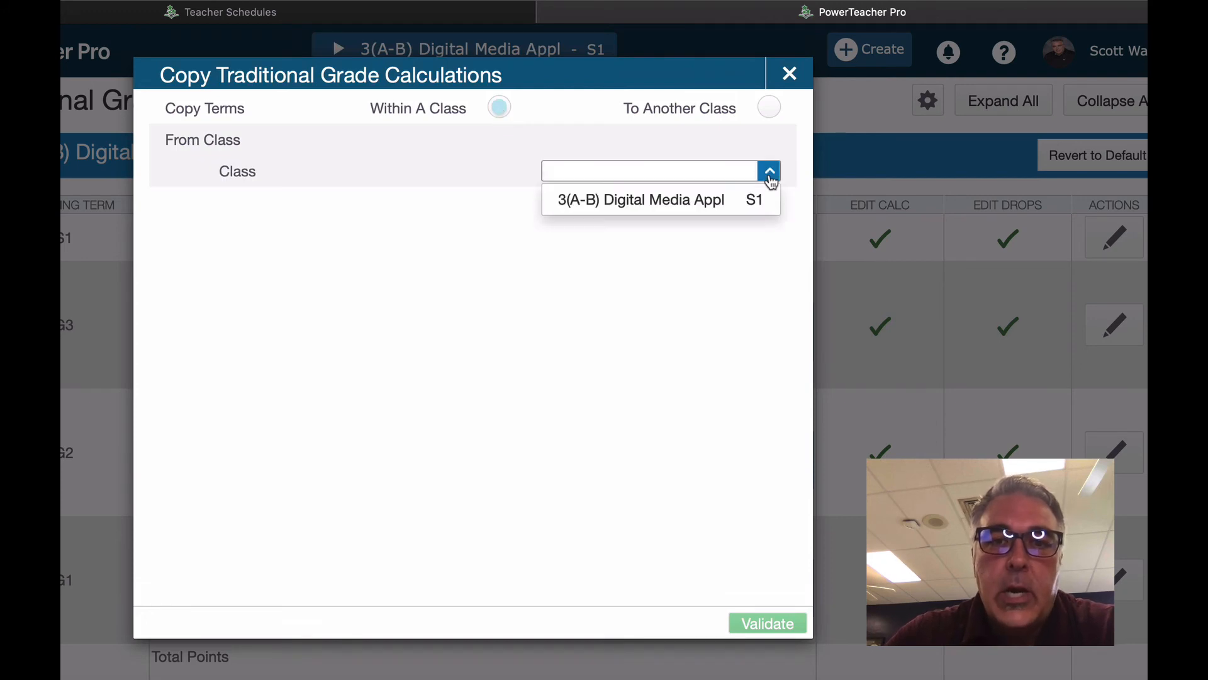
{"action": "left_click", "coordinate": [756, 209]}
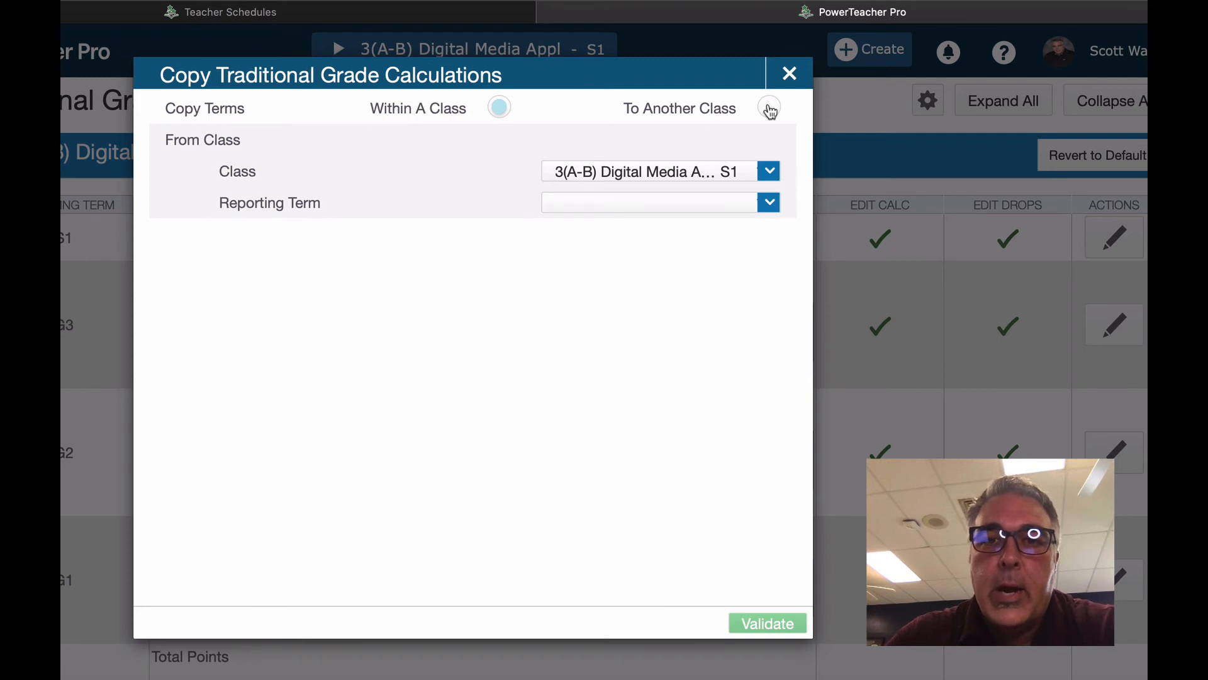
{"action": "left_click", "coordinate": [769, 202]}
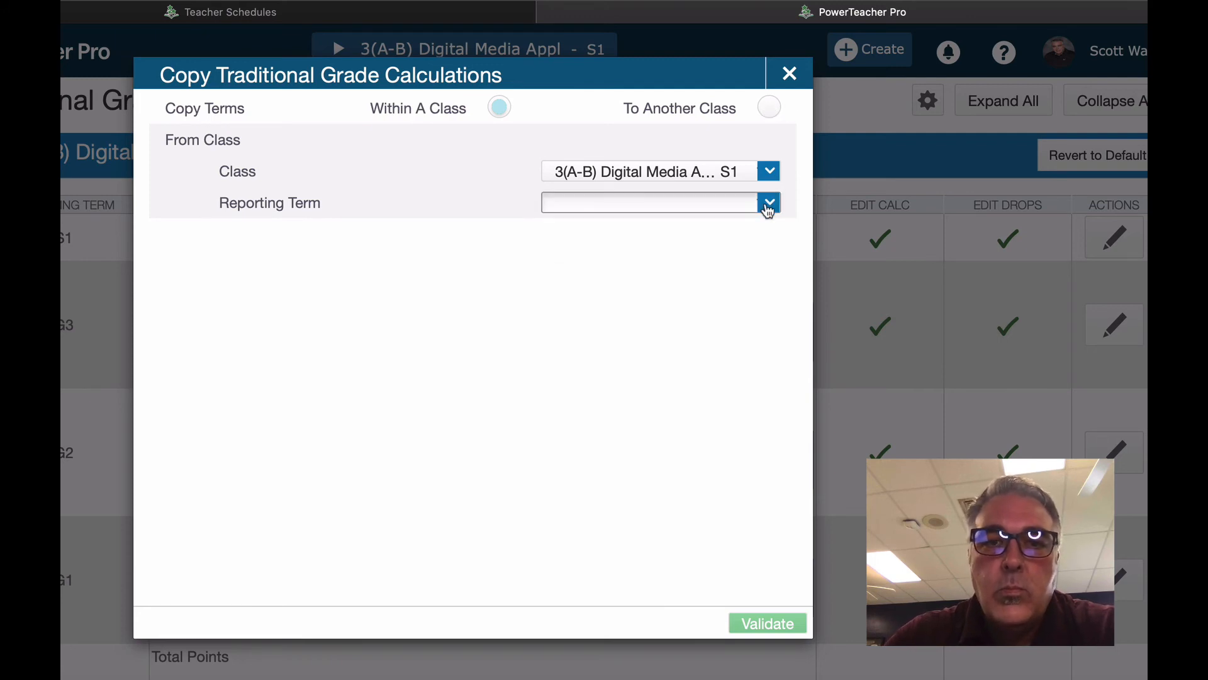
{"action": "left_click", "coordinate": [744, 244]}
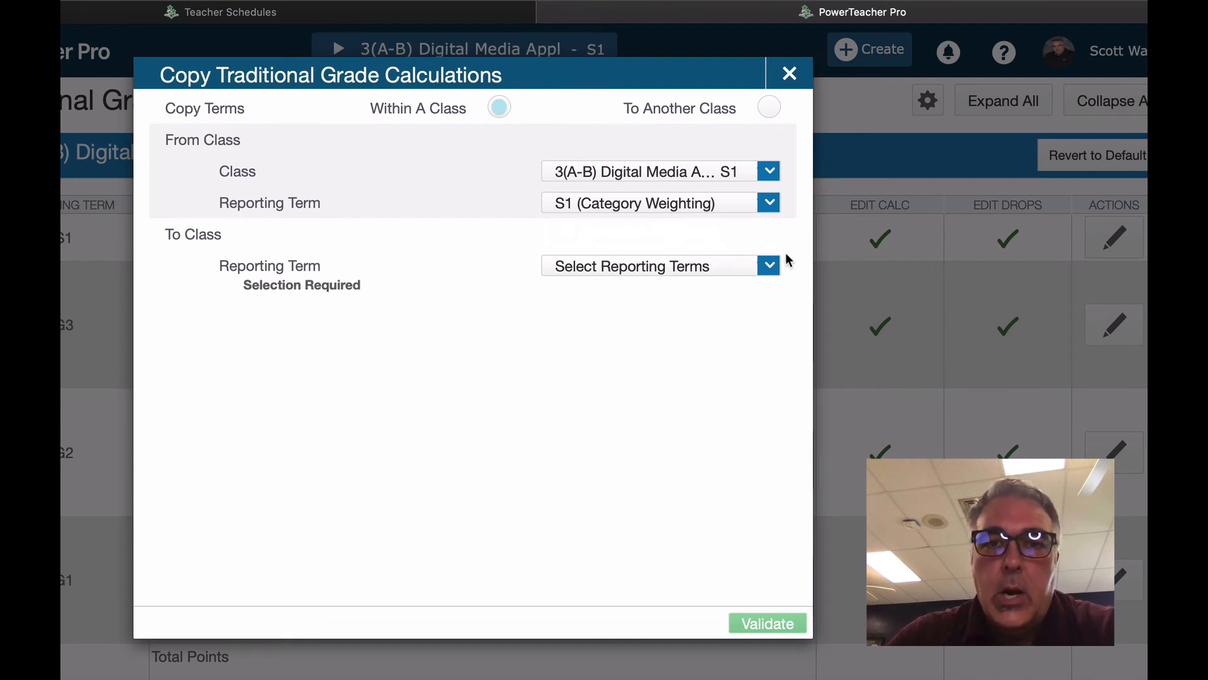
Step: Select G3, G2 and G1 as the reporting terms that receive the copied S1 formula
{"action": "left_click", "coordinate": [568, 272]}
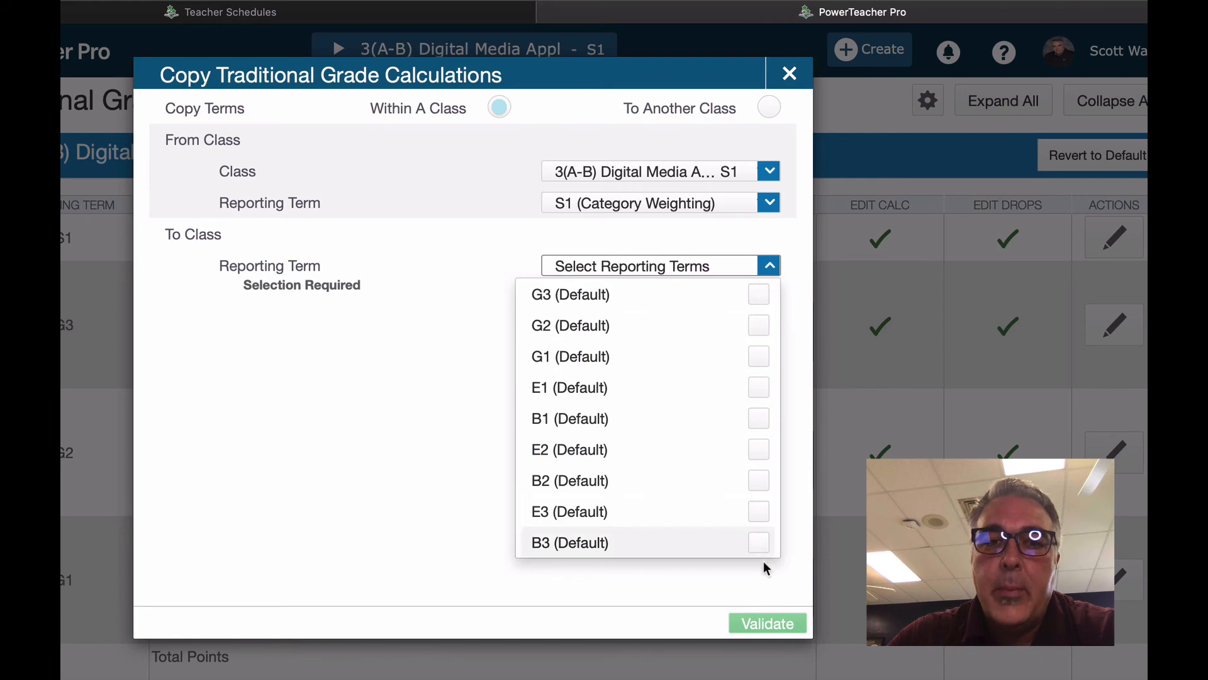
{"action": "left_click", "coordinate": [761, 296]}
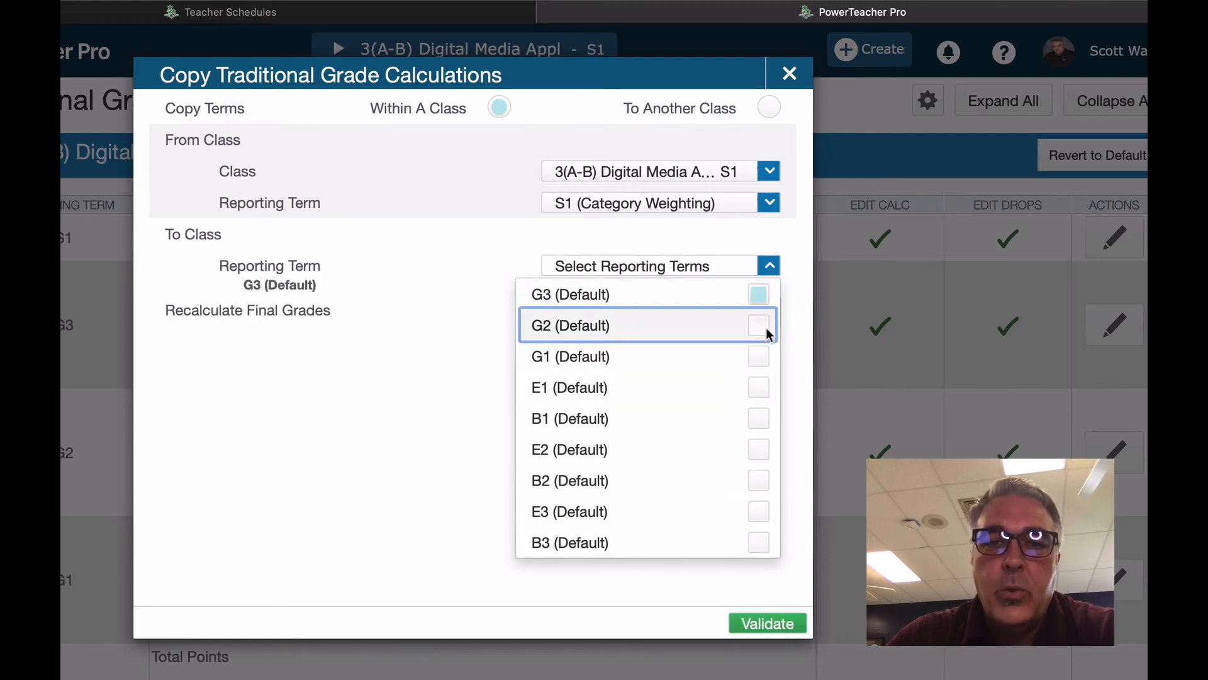
{"action": "left_click", "coordinate": [760, 327]}
{"action": "left_click", "coordinate": [759, 357]}
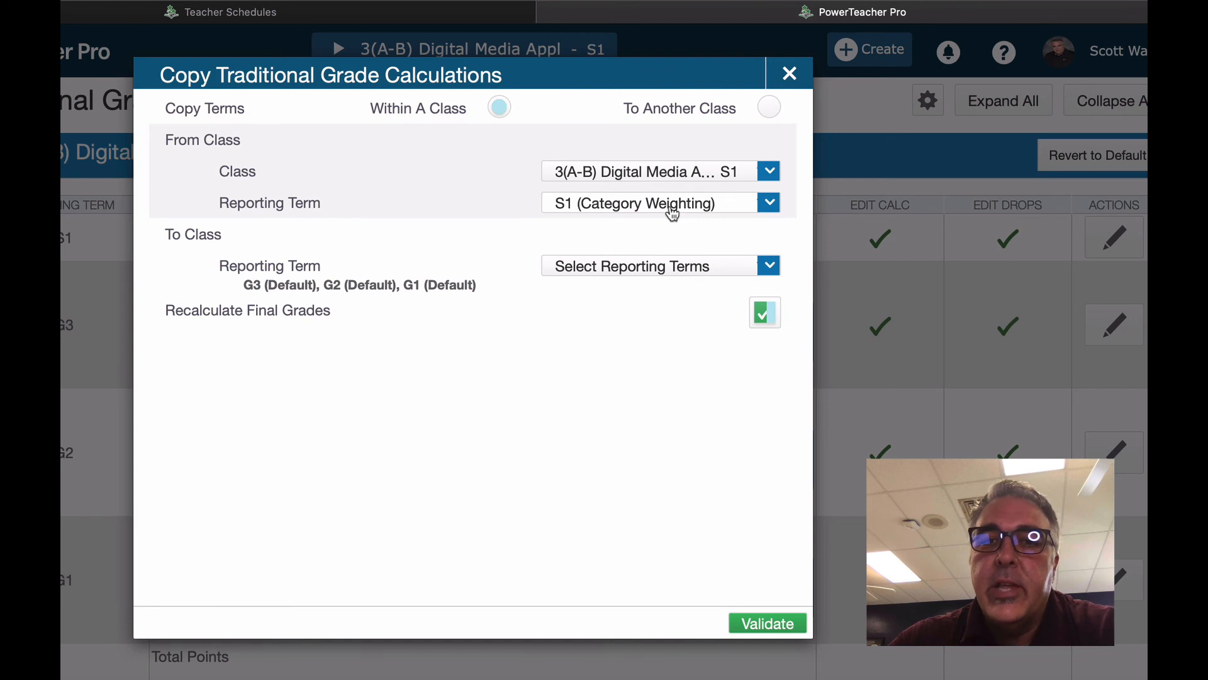
Step: Try copying calculations to another class from Semester 1's 3(A-B) Digital Media Appl, view the target terms, and discard the changes
{"action": "left_click", "coordinate": [497, 111]}
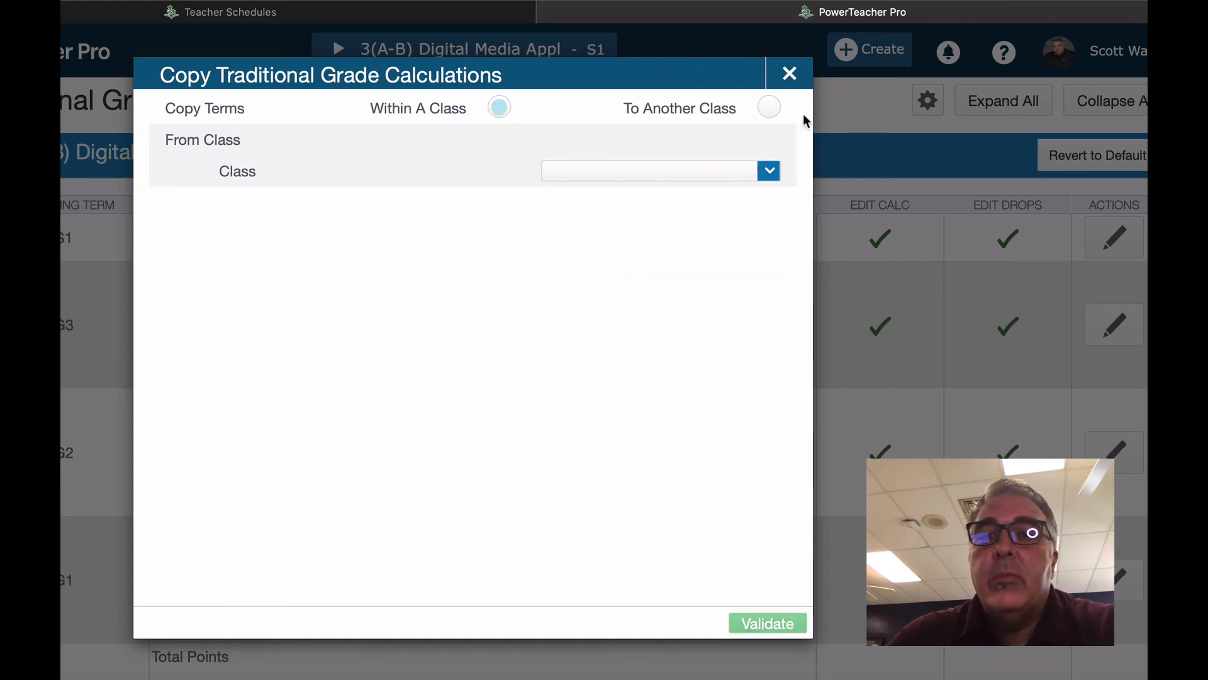
{"action": "left_click", "coordinate": [770, 110]}
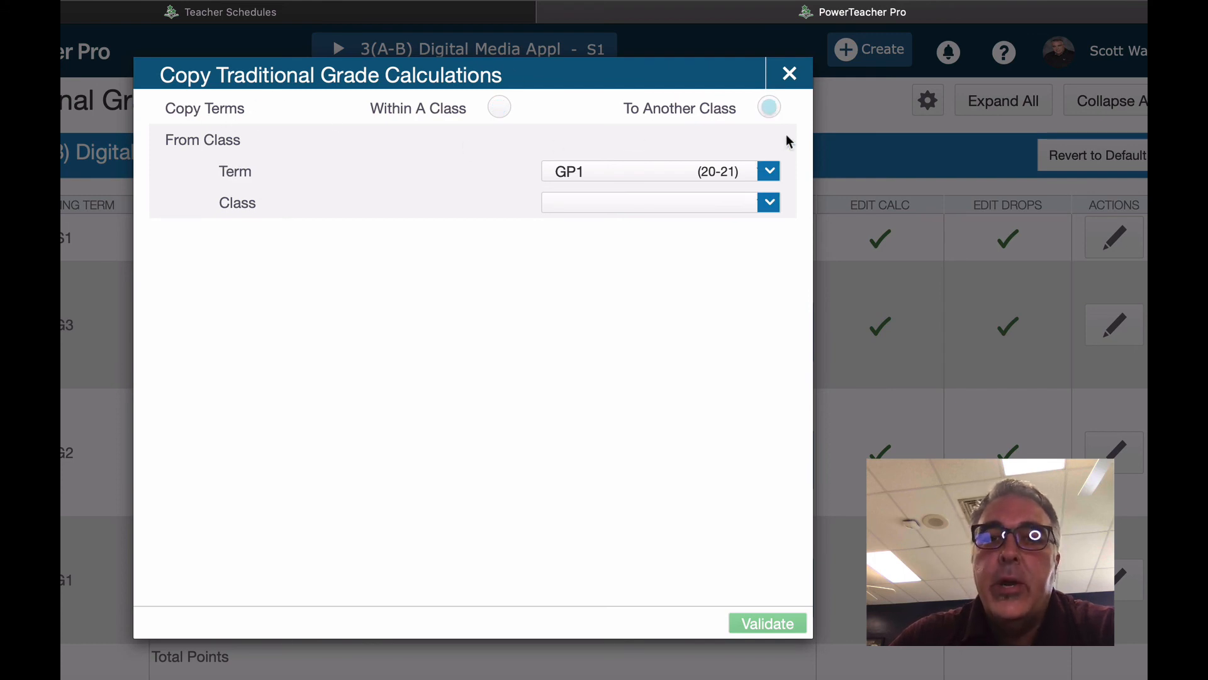
{"action": "left_click", "coordinate": [771, 171]}
{"action": "left_click", "coordinate": [668, 233]}
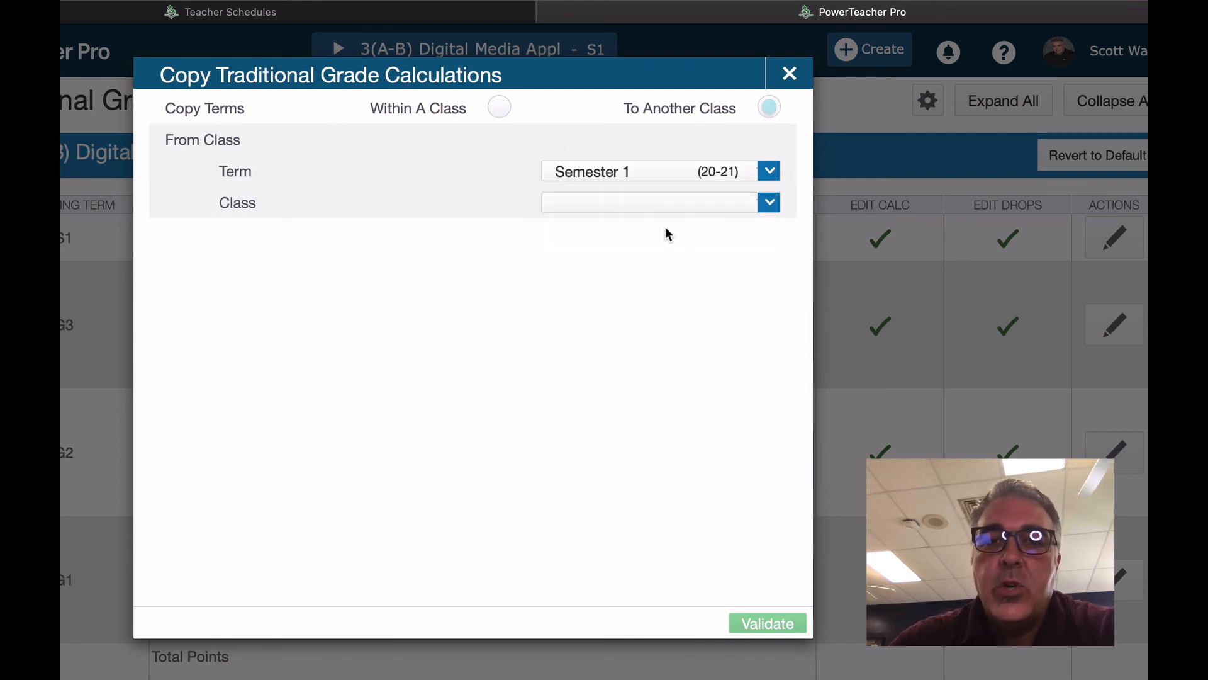
{"action": "left_click", "coordinate": [768, 202]}
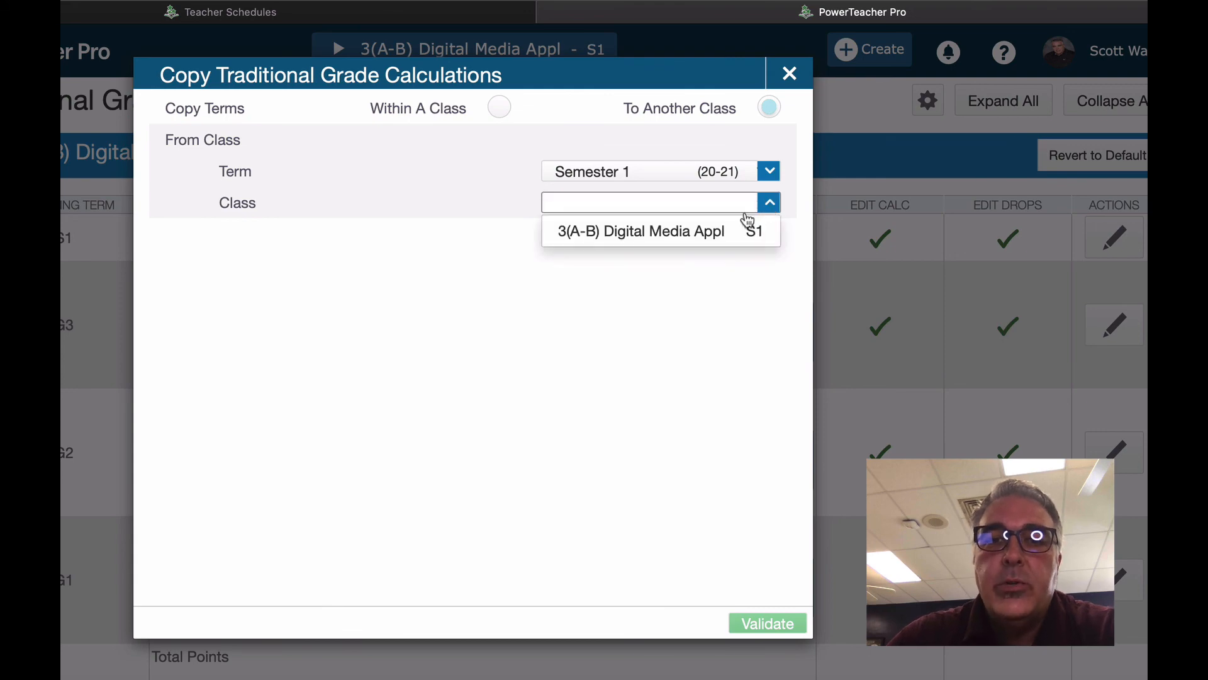
{"action": "left_click", "coordinate": [737, 244]}
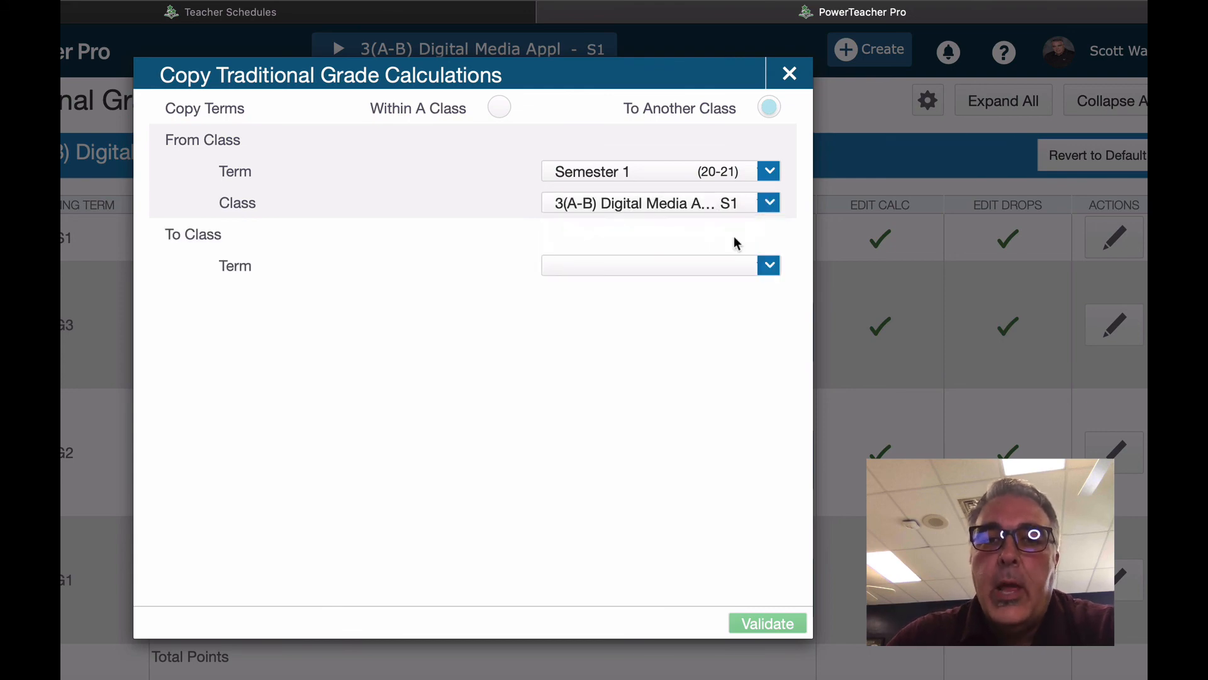
{"action": "left_click", "coordinate": [723, 264]}
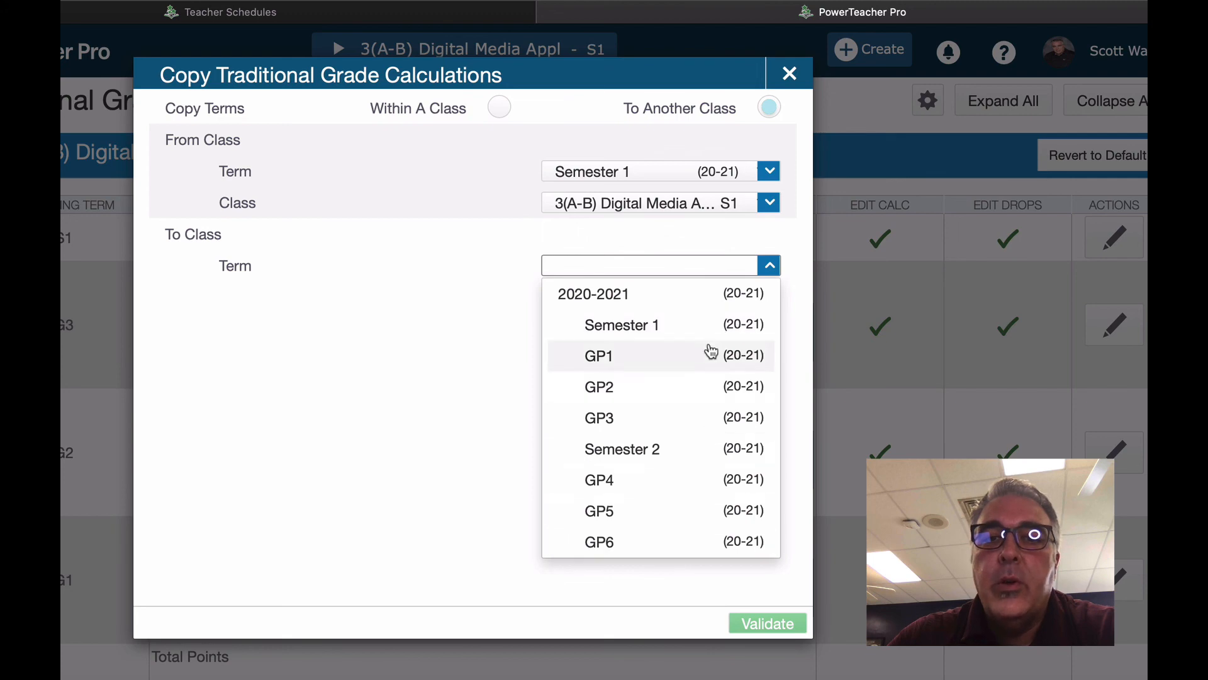
{"action": "left_click", "coordinate": [368, 486]}
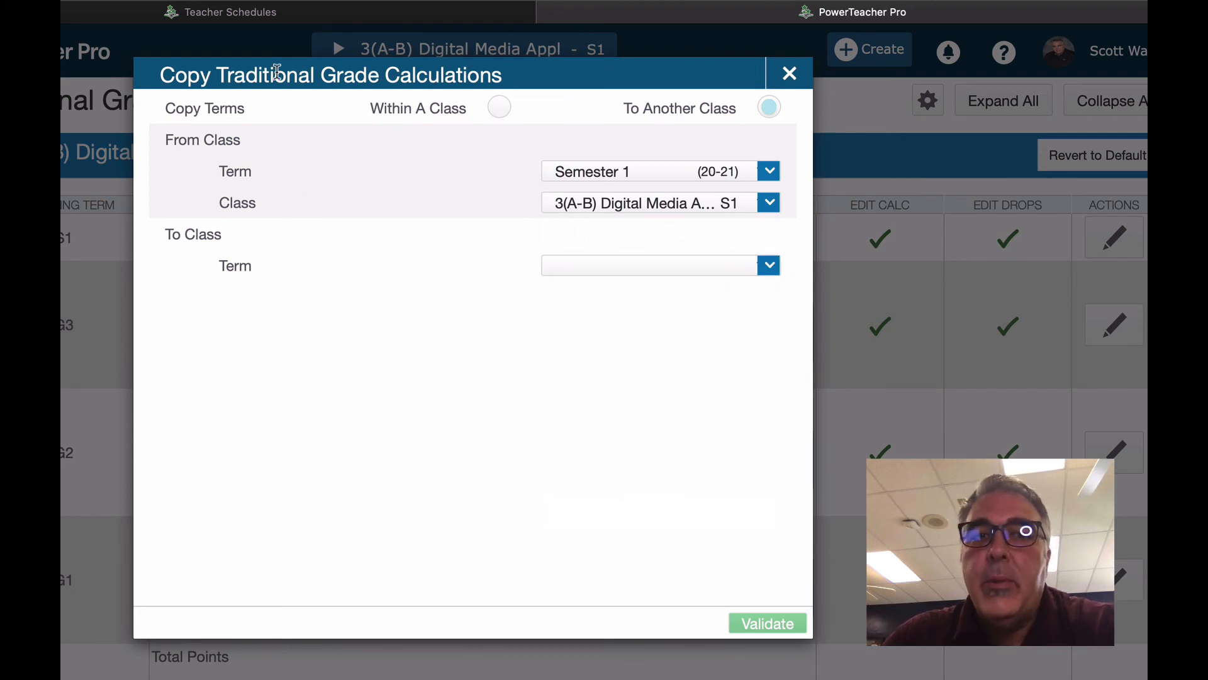
{"action": "left_click", "coordinate": [791, 76]}
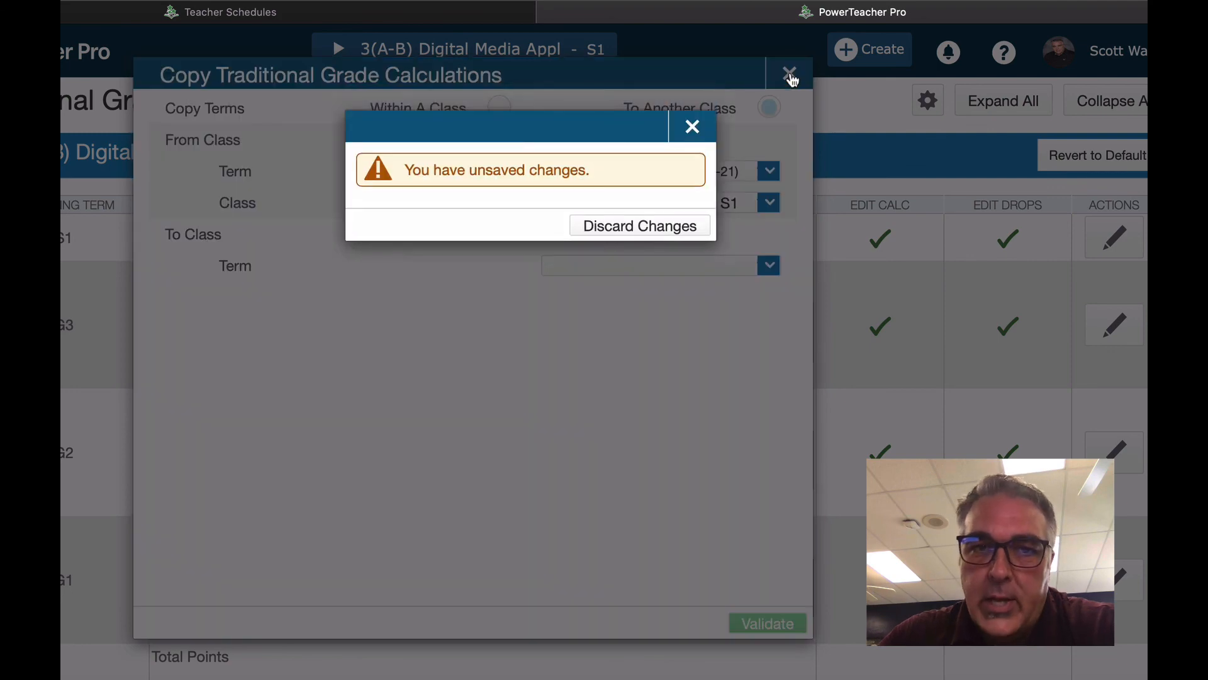
{"action": "left_click", "coordinate": [684, 227]}
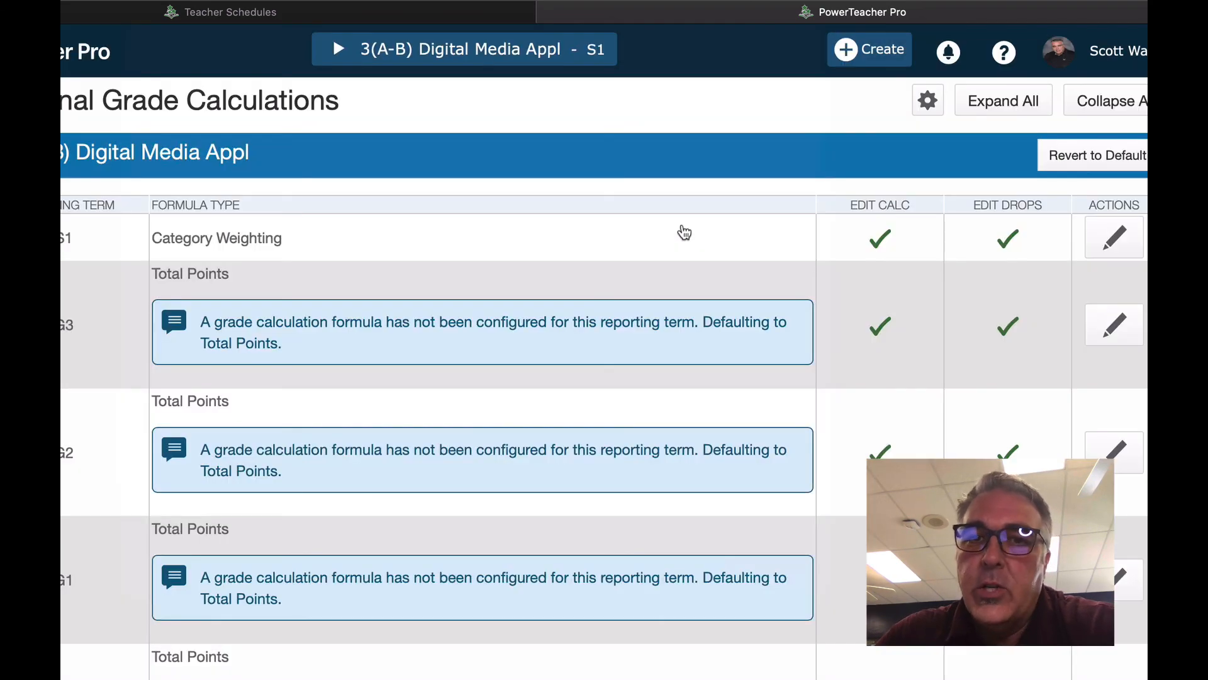
{"action": "left_click", "coordinate": [440, 49]}
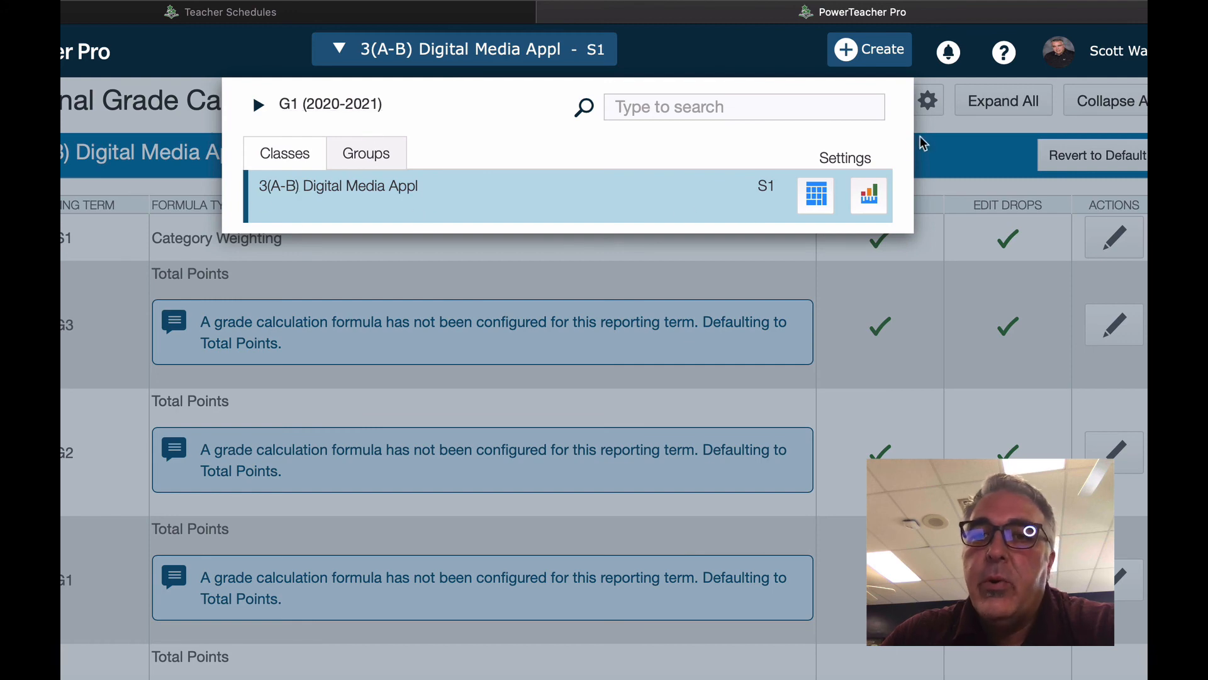
{"action": "left_click", "coordinate": [952, 154]}
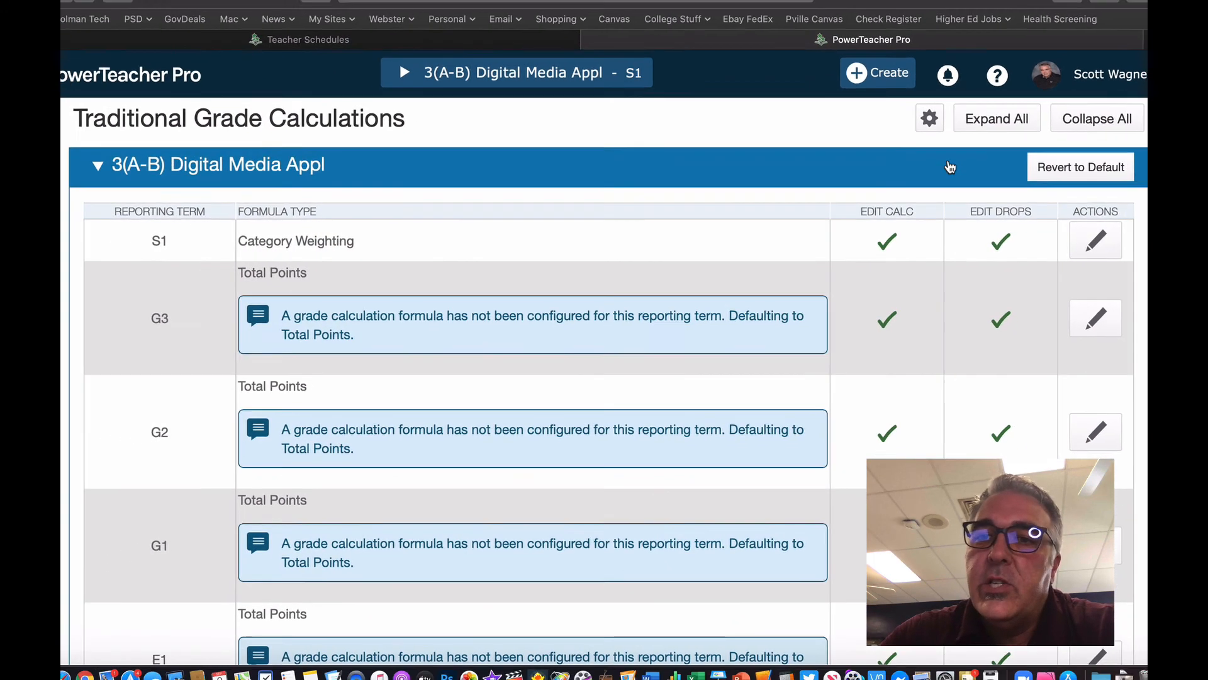